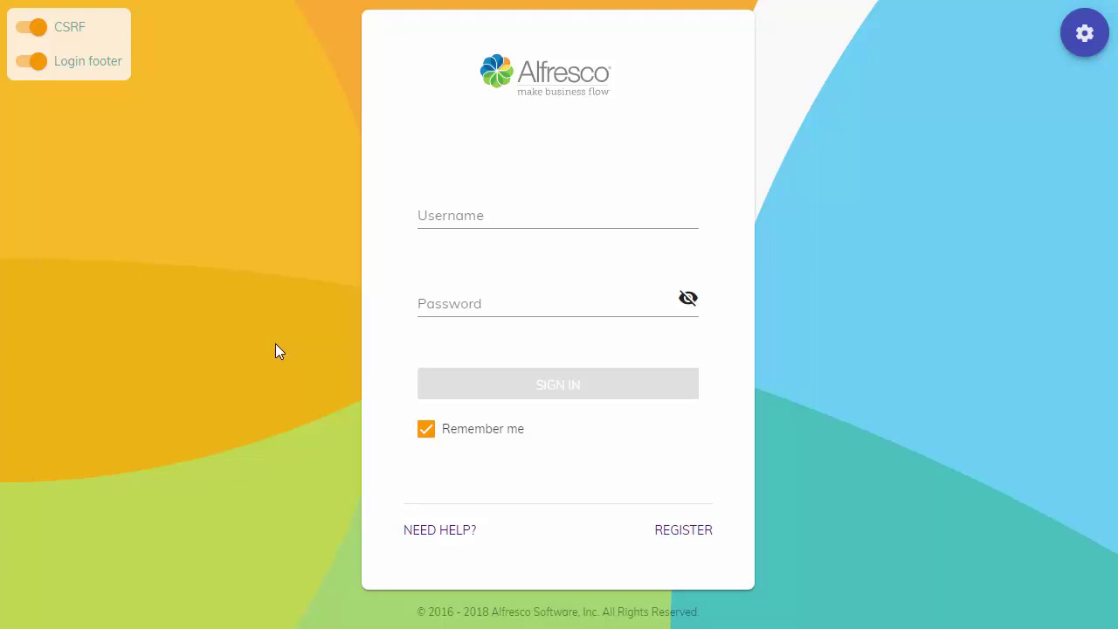
Sign in with the user's credentials and open Content Services to list the four home-folder items
{"action": "left_click", "coordinate": [443, 216]}
{"action": "key", "text": "Tab"}
{"action": "type", "text": "pwd"}
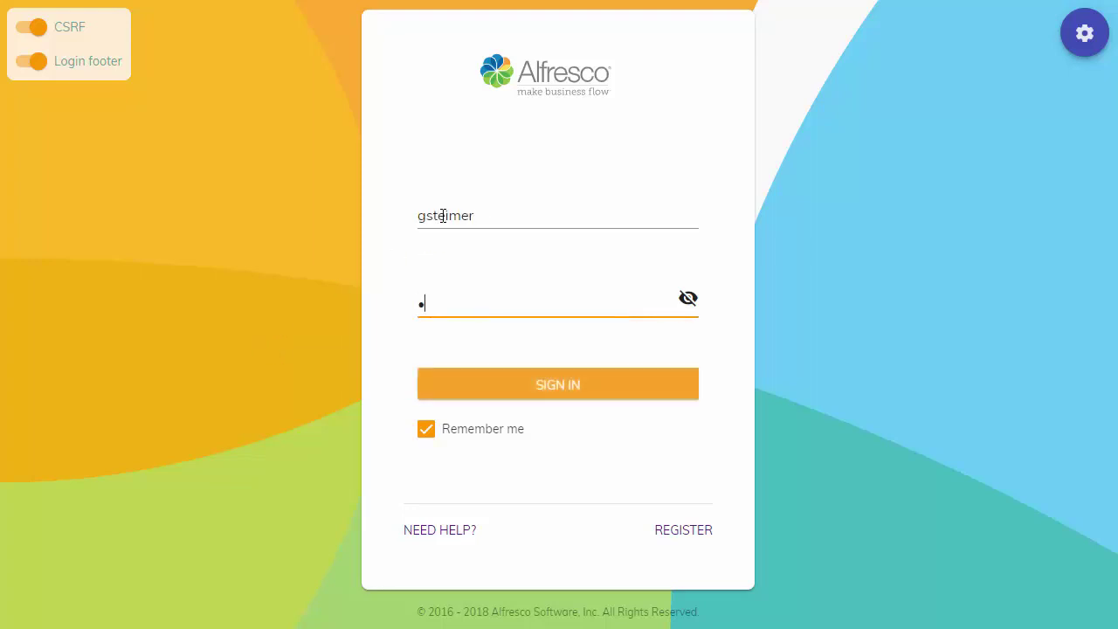
{"action": "key", "text": "Return"}
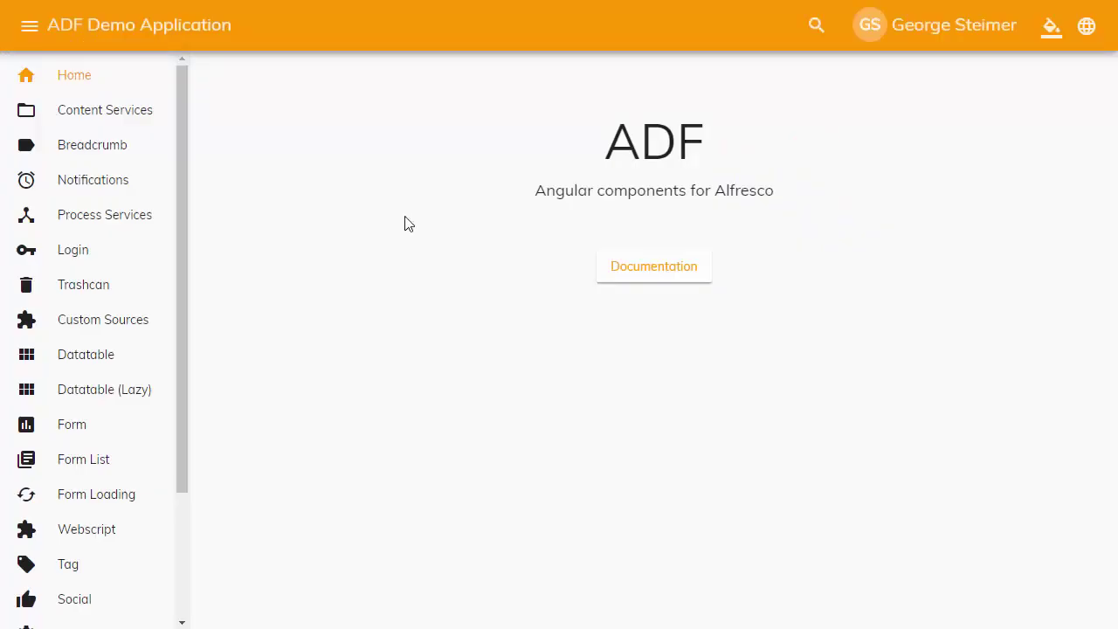
{"action": "left_click", "coordinate": [92, 118]}
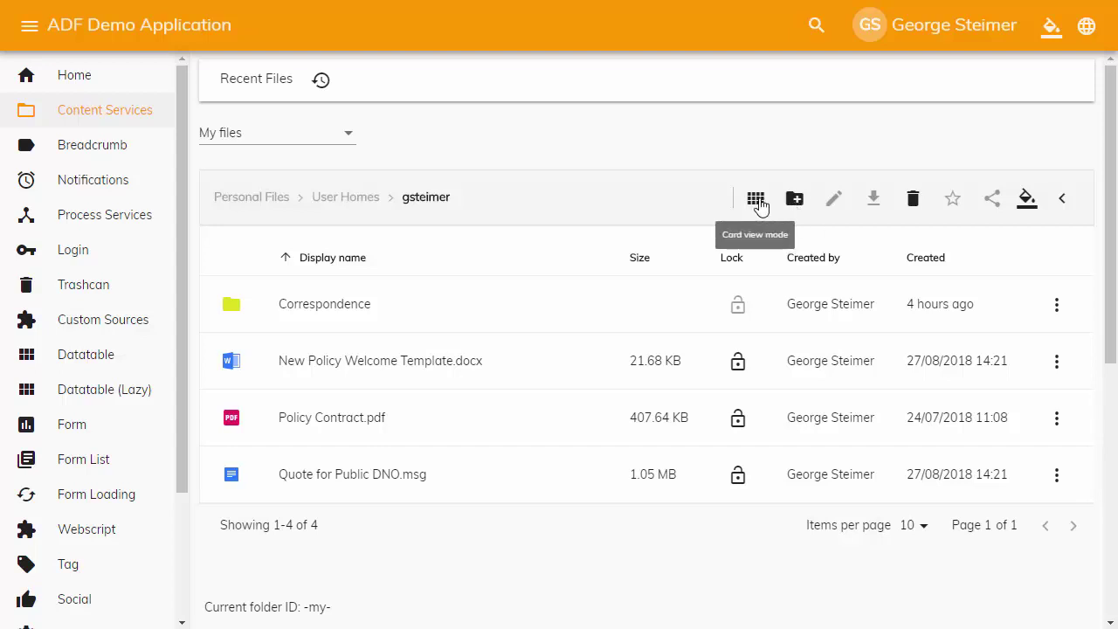
Preview the home folder files as cards, then switch back to list view
{"action": "left_click", "coordinate": [757, 203]}
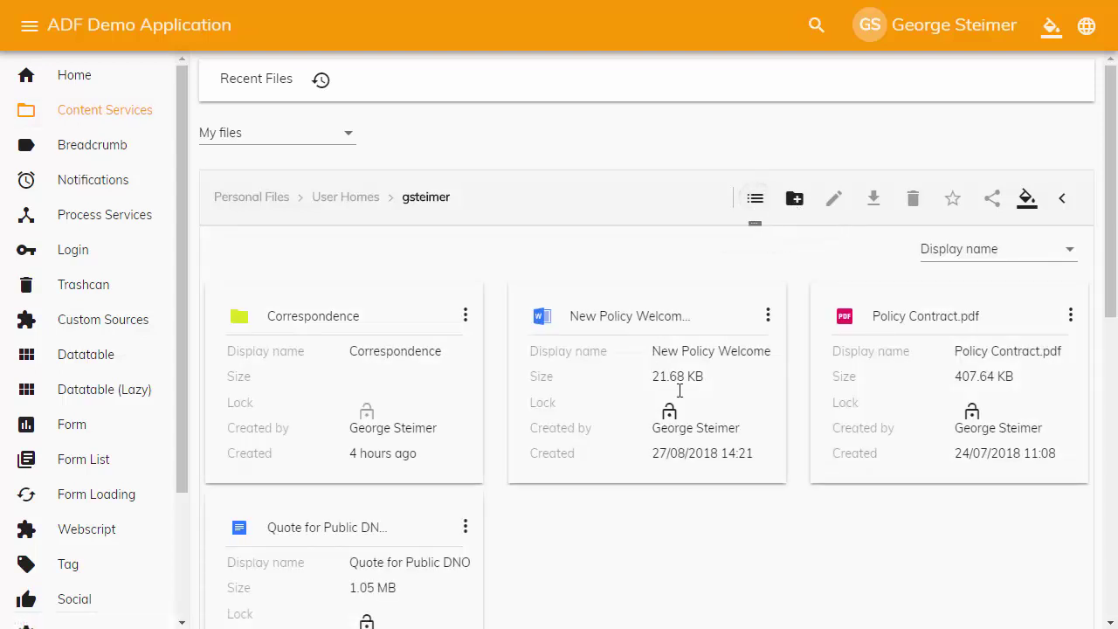
{"action": "scroll", "coordinate": [623, 413], "scroll_direction": "down", "scroll_amount": 7}
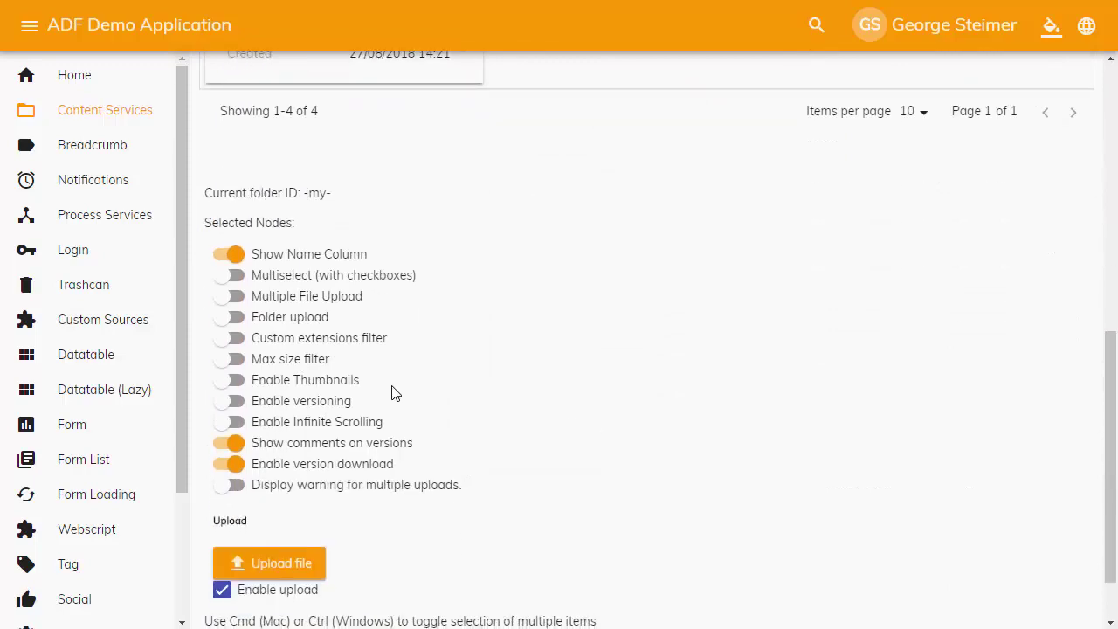
{"action": "scroll", "coordinate": [419, 386], "scroll_direction": "up", "scroll_amount": 8}
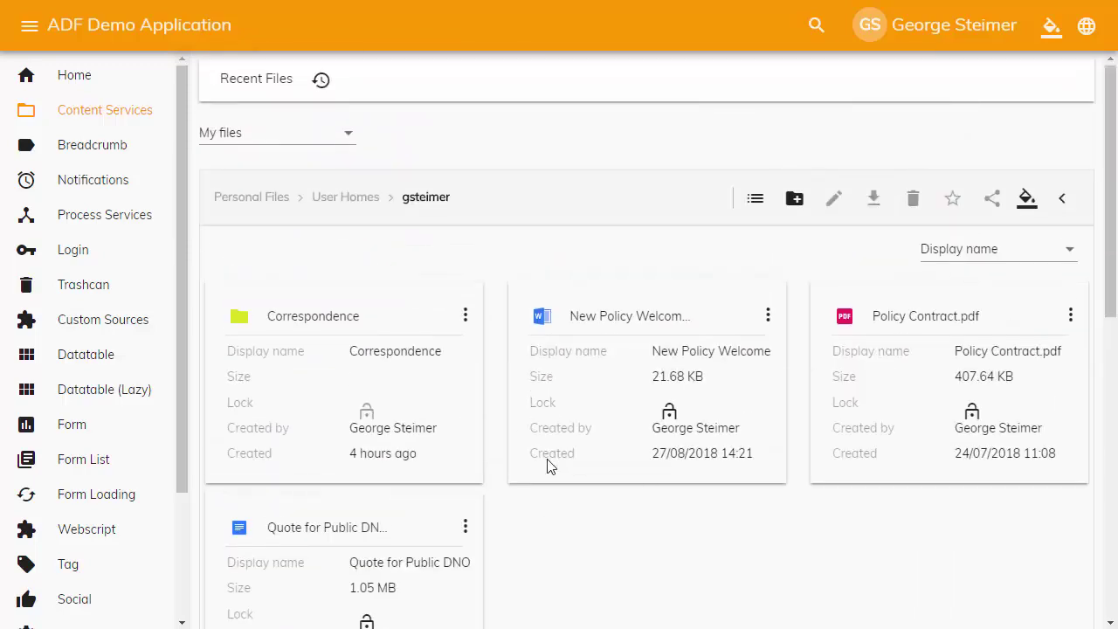
{"action": "scroll", "coordinate": [551, 465], "scroll_direction": "down", "scroll_amount": 1}
{"action": "left_click", "coordinate": [755, 110]}
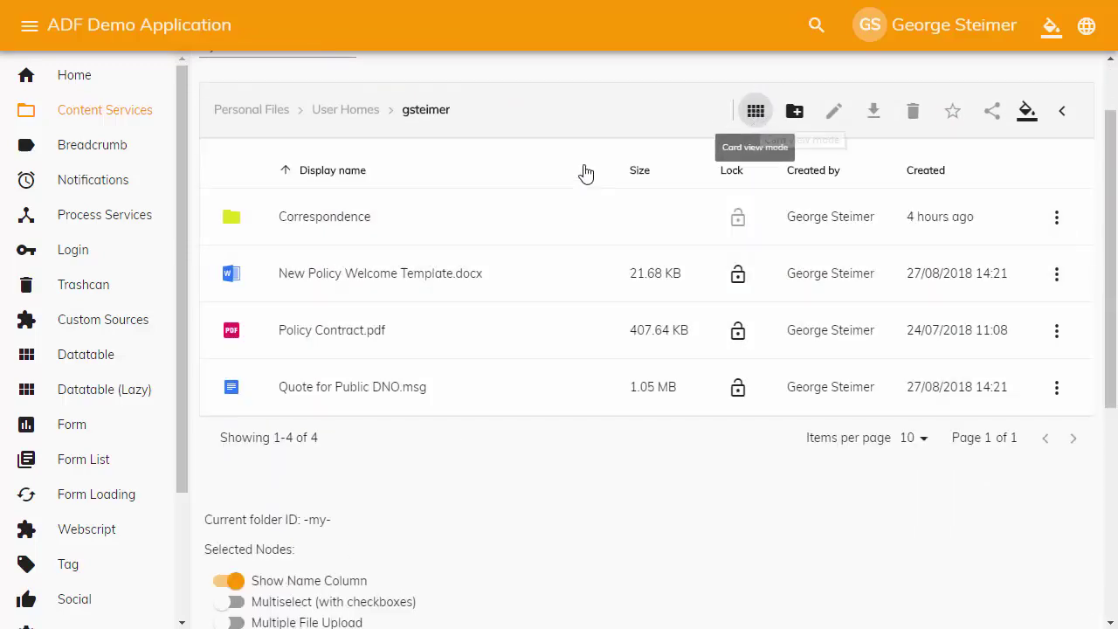
{"action": "scroll", "coordinate": [568, 310], "scroll_direction": "up", "scroll_amount": 1}
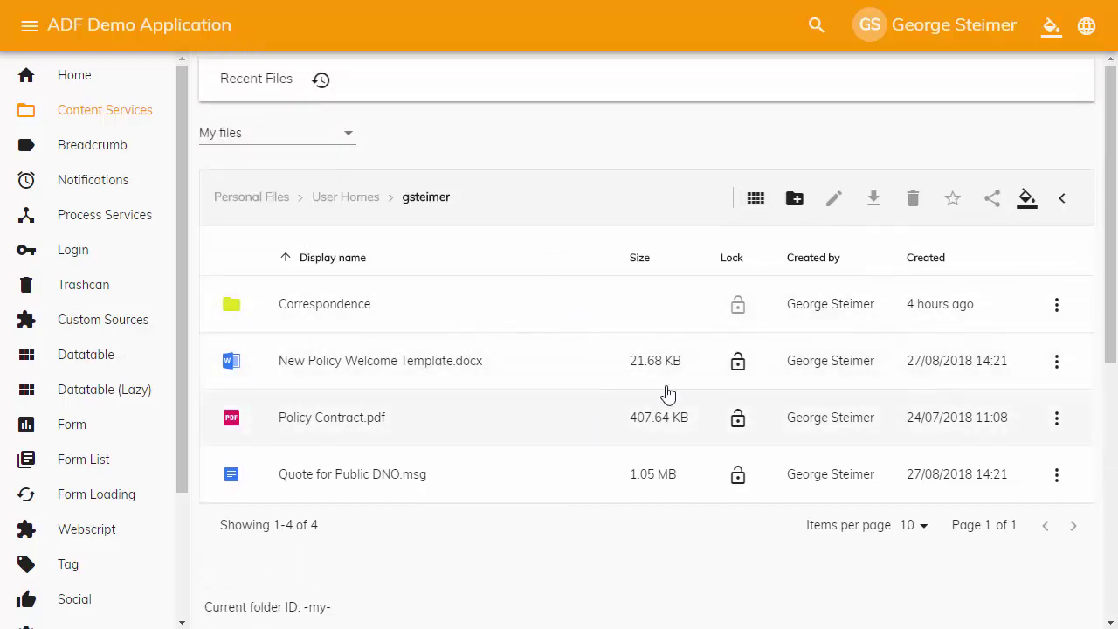
Cancel a new folder and select New Policy Welcome Template.docx
{"action": "left_click", "coordinate": [795, 198]}
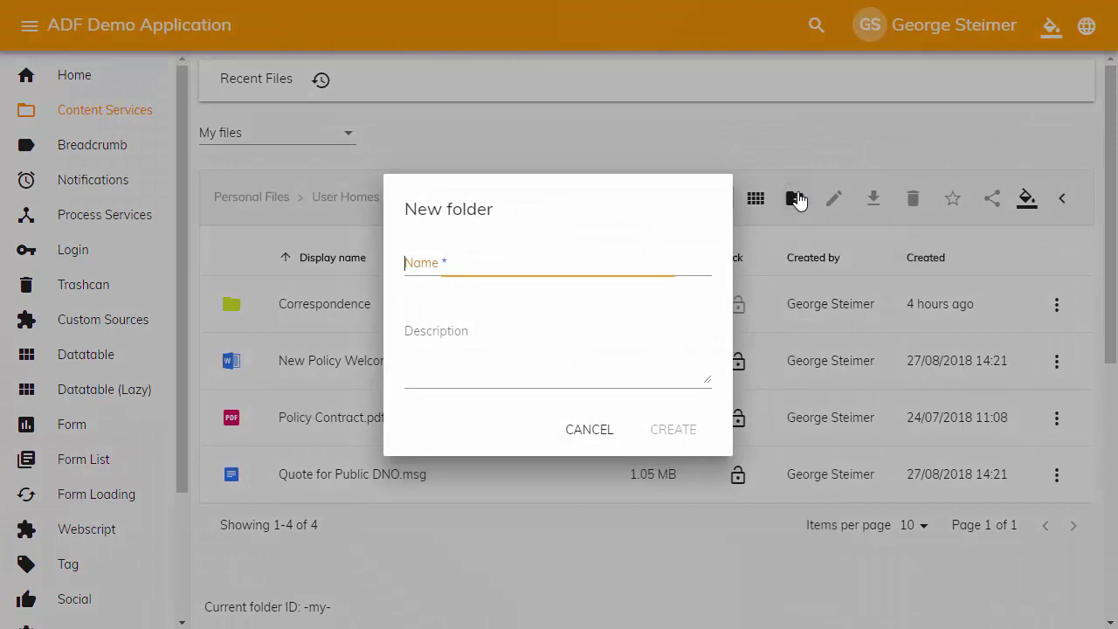
{"action": "left_click", "coordinate": [589, 433]}
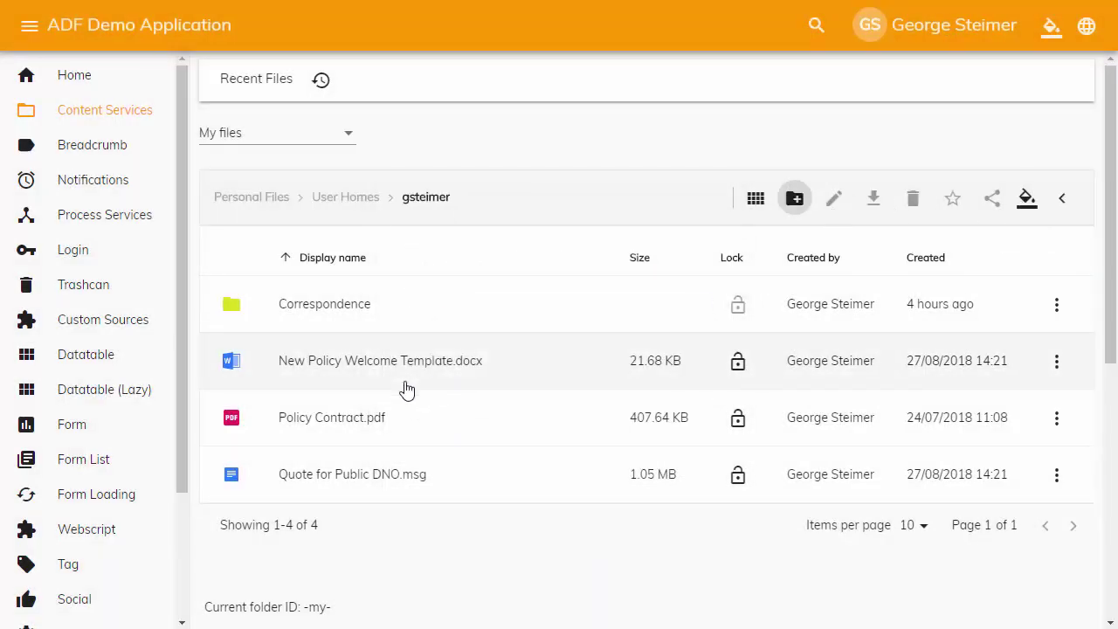
{"action": "left_click", "coordinate": [330, 371]}
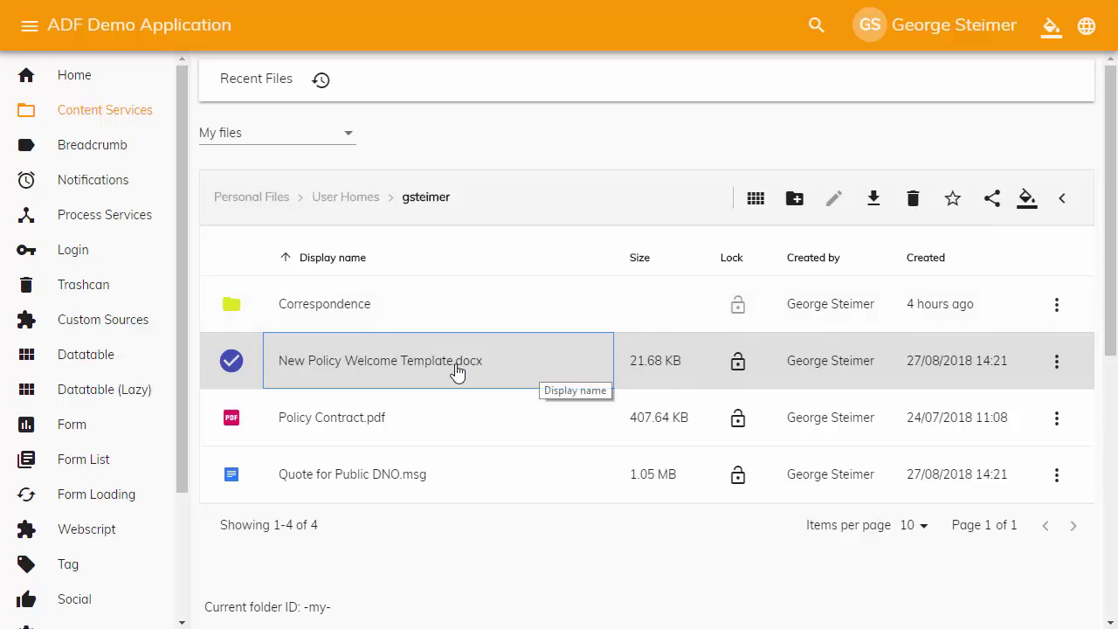
View New Policy Welcome Template.docx's metadata (21.68 KB, Word 2007), close it, and show its actions menu
{"action": "right_click", "coordinate": [397, 372]}
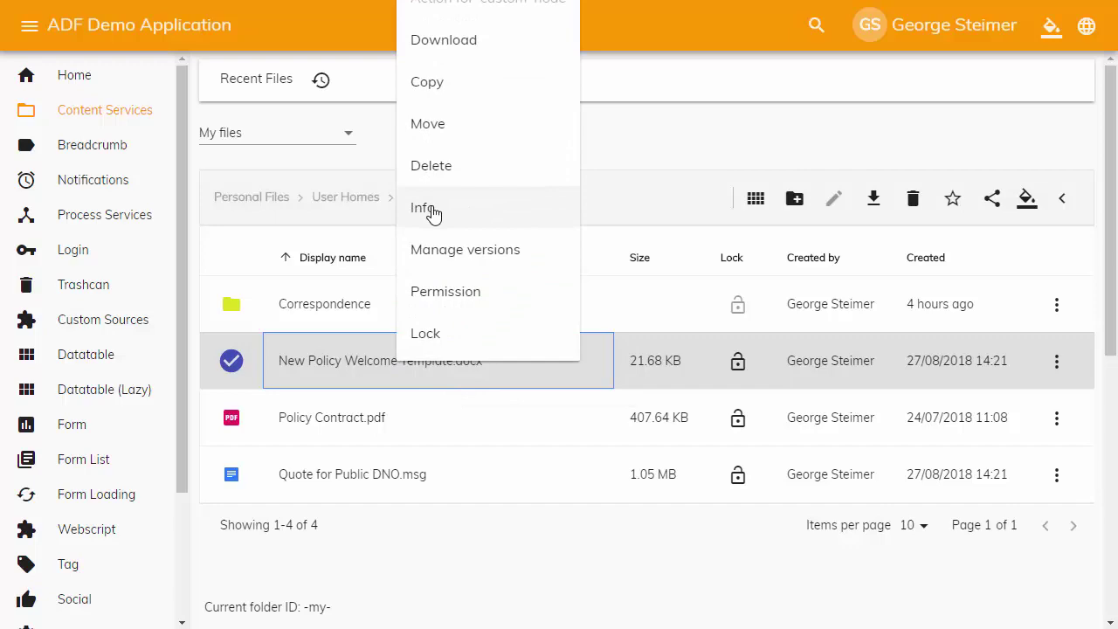
{"action": "left_click", "coordinate": [435, 210]}
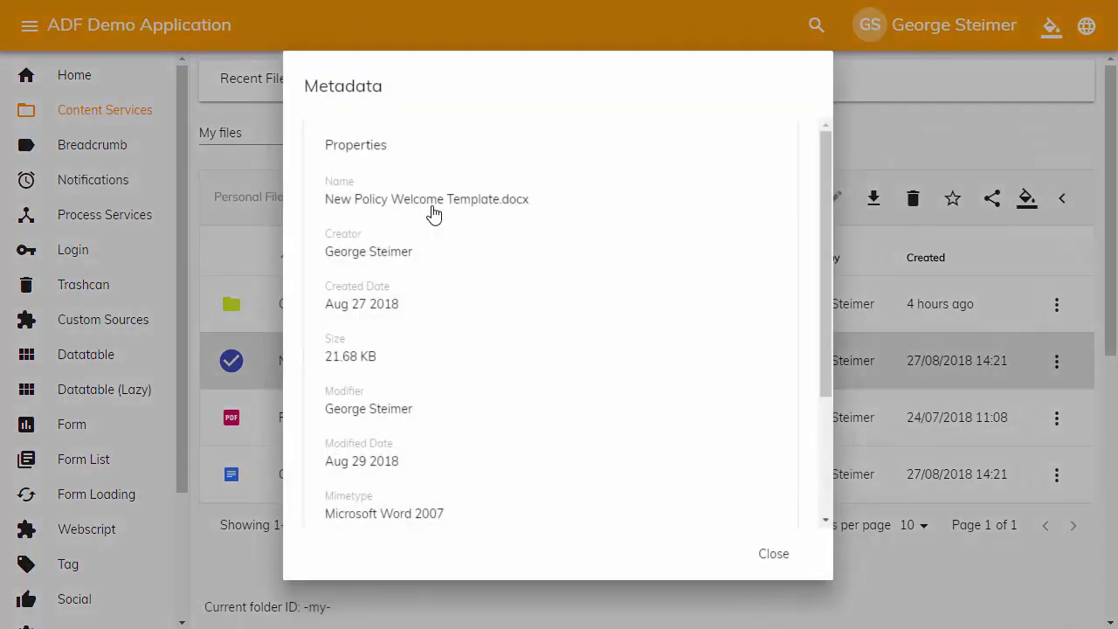
{"action": "left_click", "coordinate": [774, 555]}
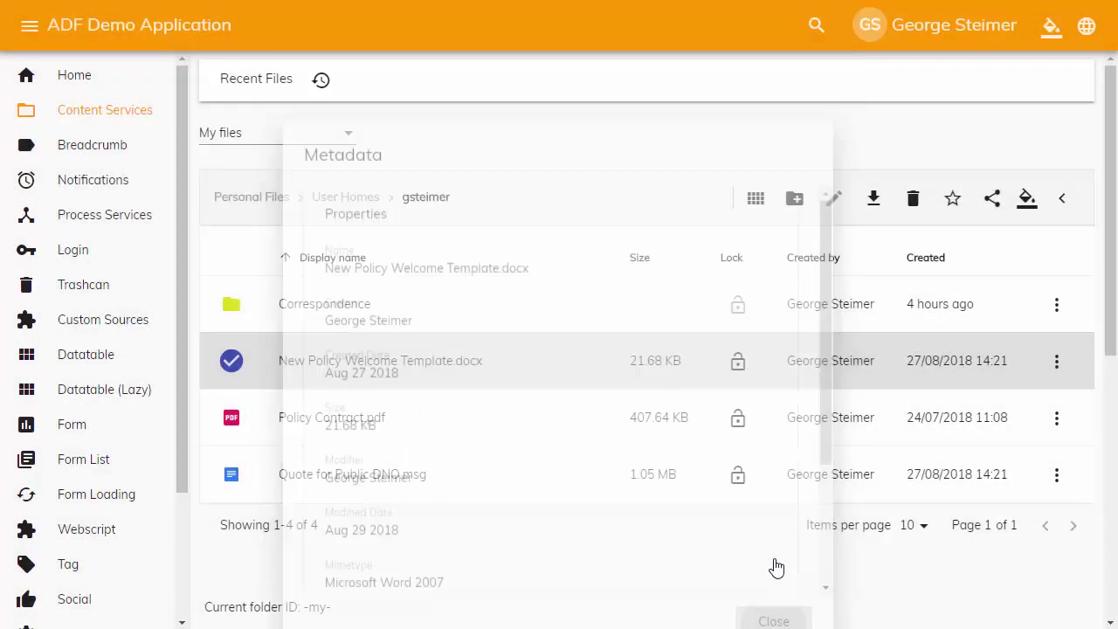
{"action": "left_click", "coordinate": [1058, 362]}
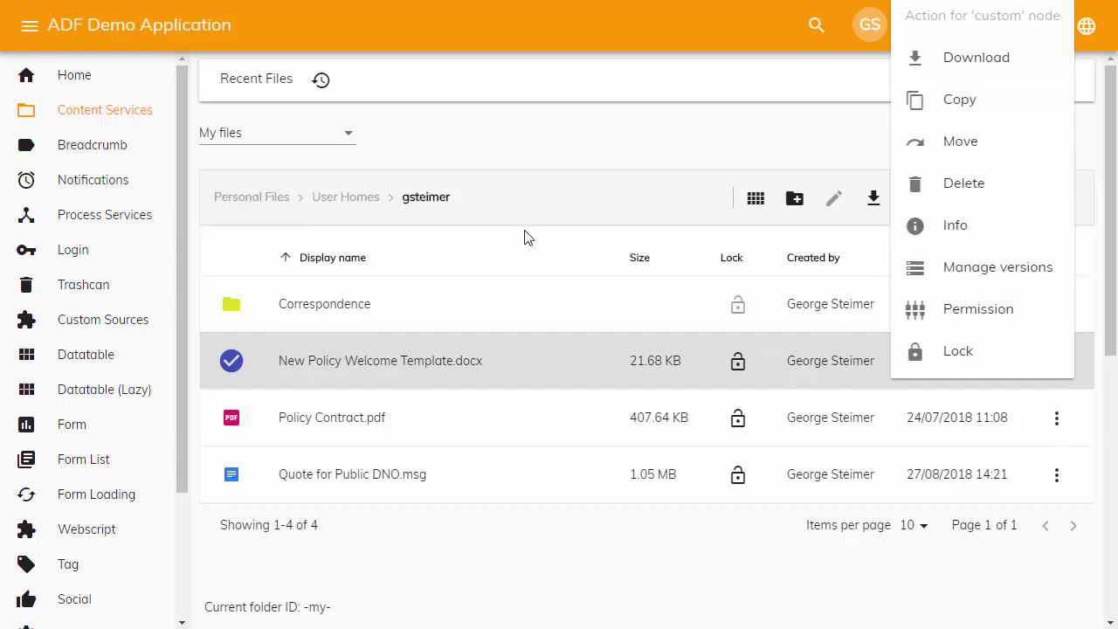
Dismiss the actions menu and sort the files by creator, then by creation date ascending
{"action": "left_click", "coordinate": [537, 153]}
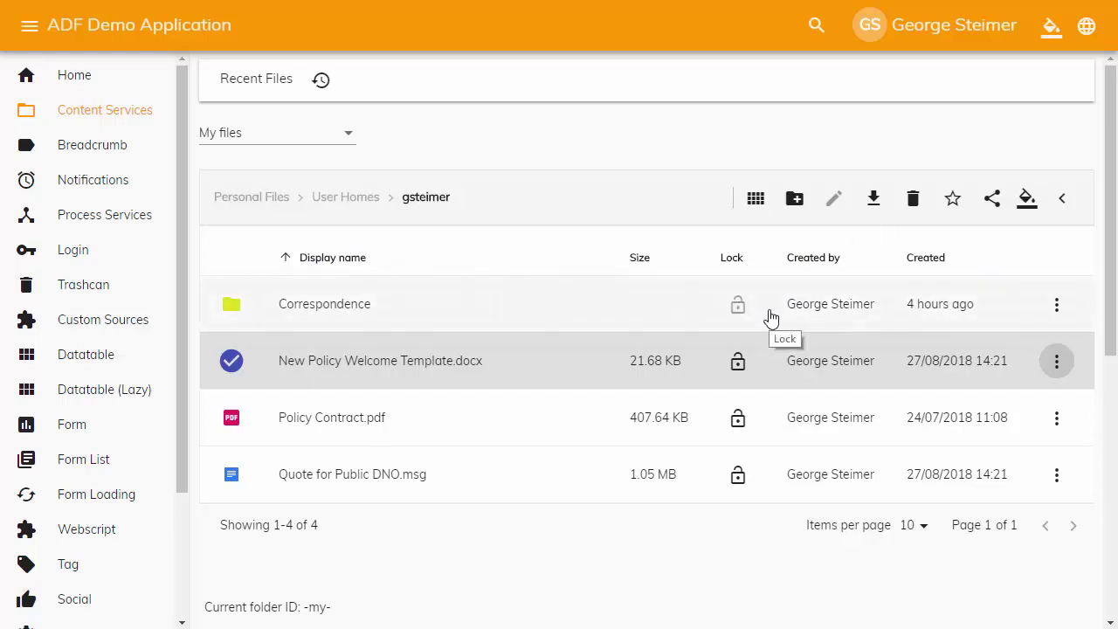
{"action": "left_click", "coordinate": [835, 262]}
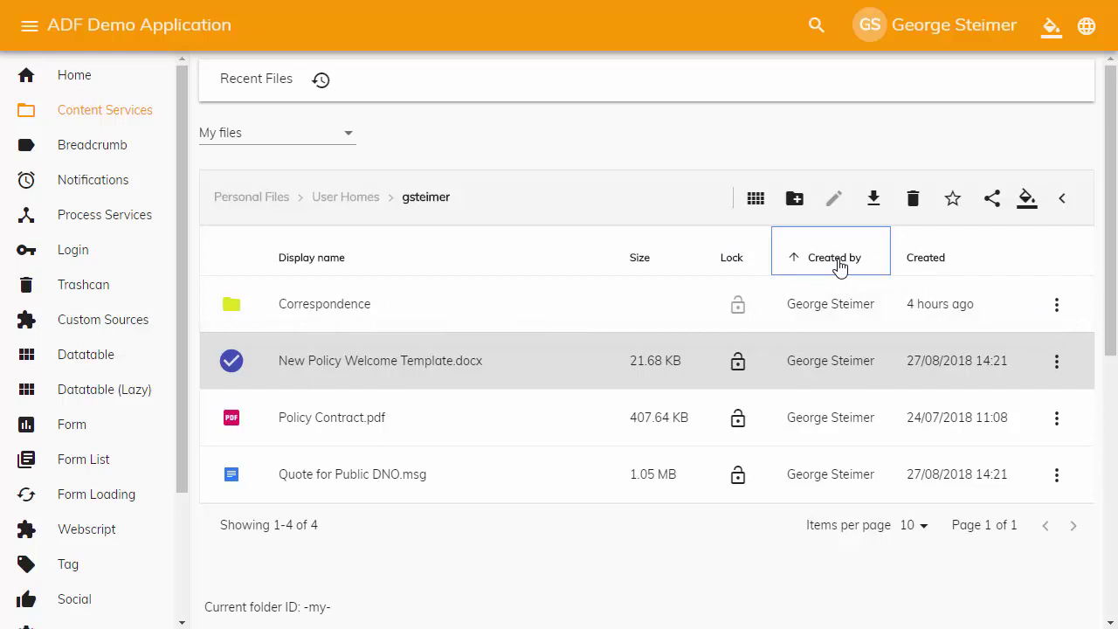
{"action": "left_click", "coordinate": [924, 263]}
{"action": "left_click", "coordinate": [933, 264]}
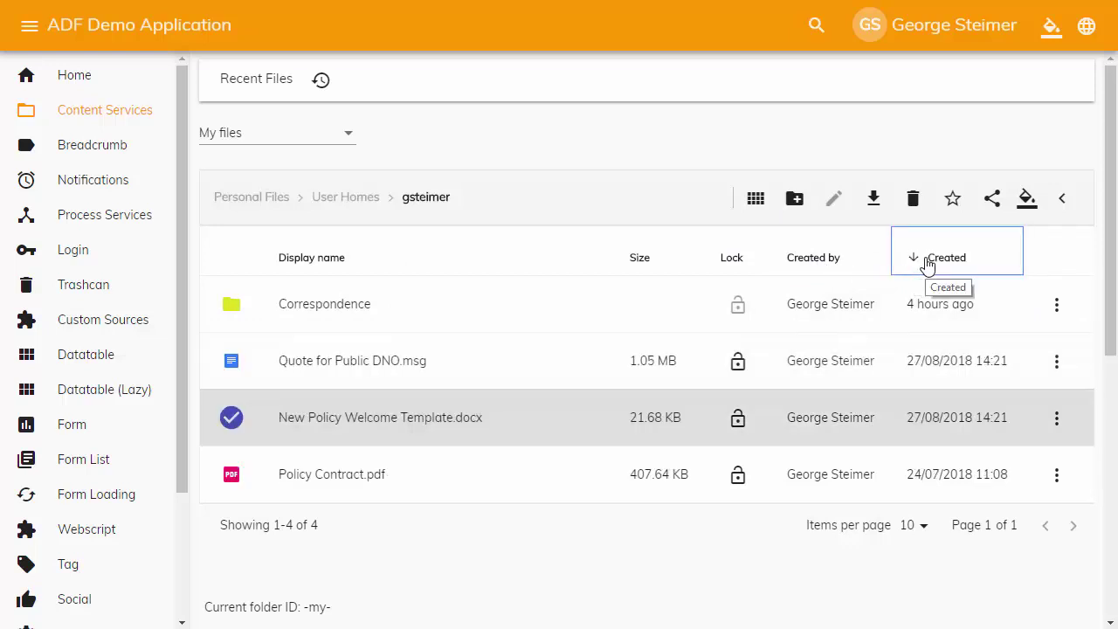
{"action": "left_click", "coordinate": [947, 265]}
Sort the files by display name in ascending order and deselect New Policy Welcome Template.docx
{"action": "left_click", "coordinate": [334, 266]}
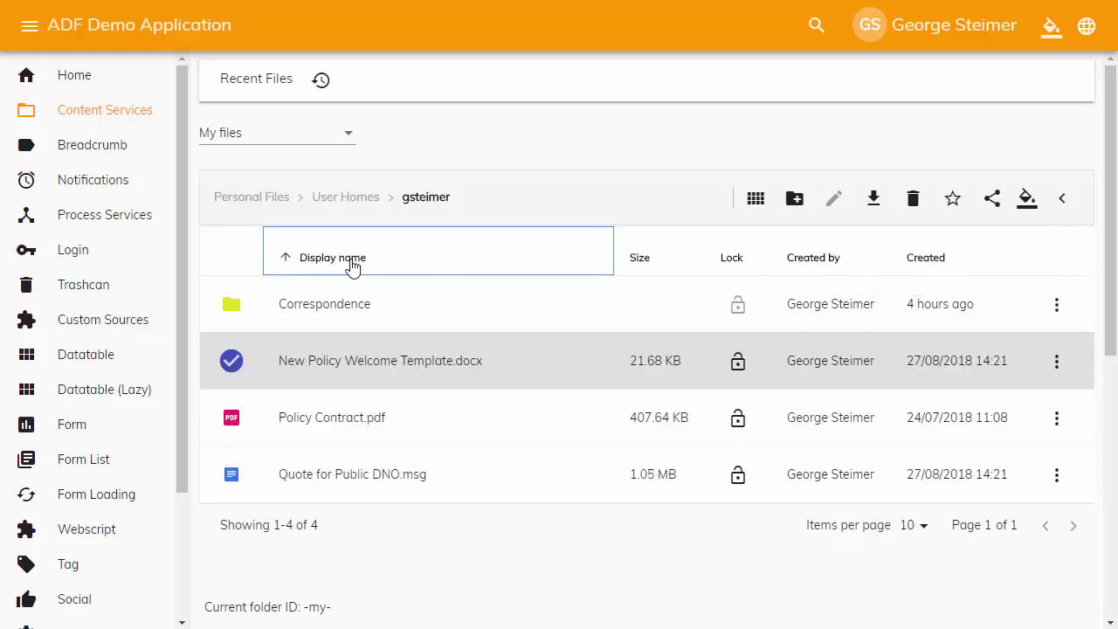
{"action": "left_click", "coordinate": [350, 265]}
{"action": "left_click", "coordinate": [366, 264]}
{"action": "left_click", "coordinate": [800, 262]}
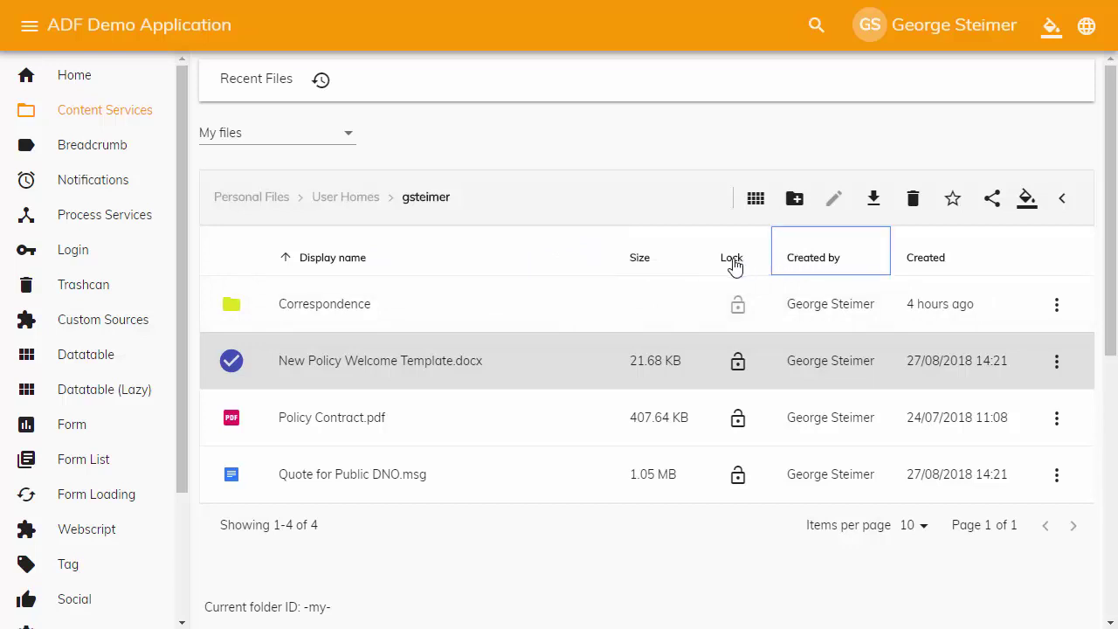
{"action": "left_click", "coordinate": [394, 259]}
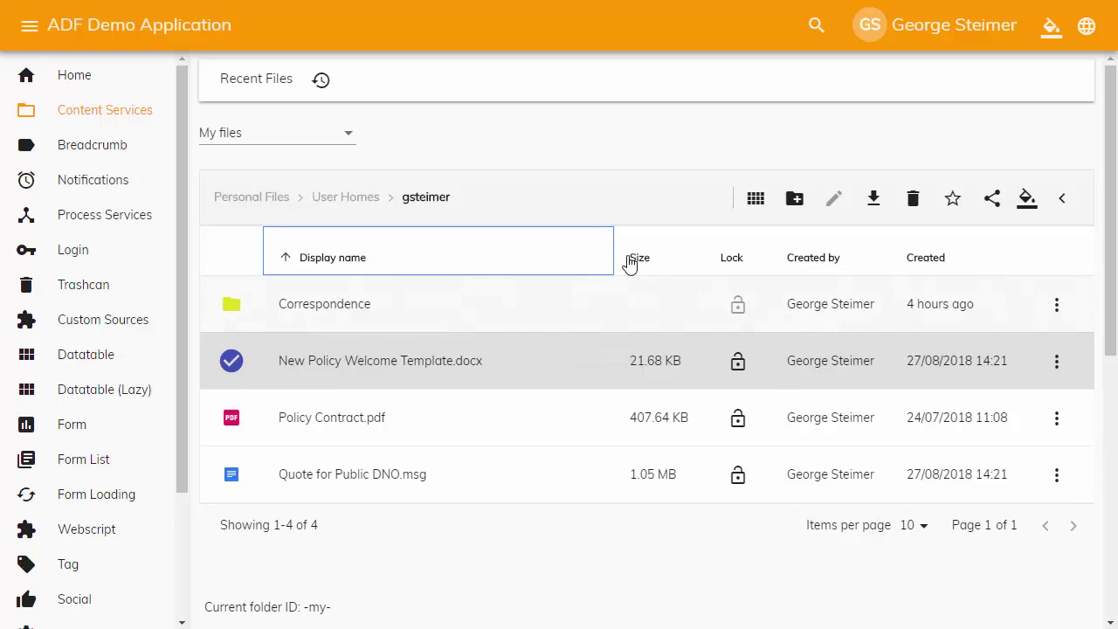
{"action": "left_click", "coordinate": [298, 371]}
{"action": "left_click", "coordinate": [298, 370]}
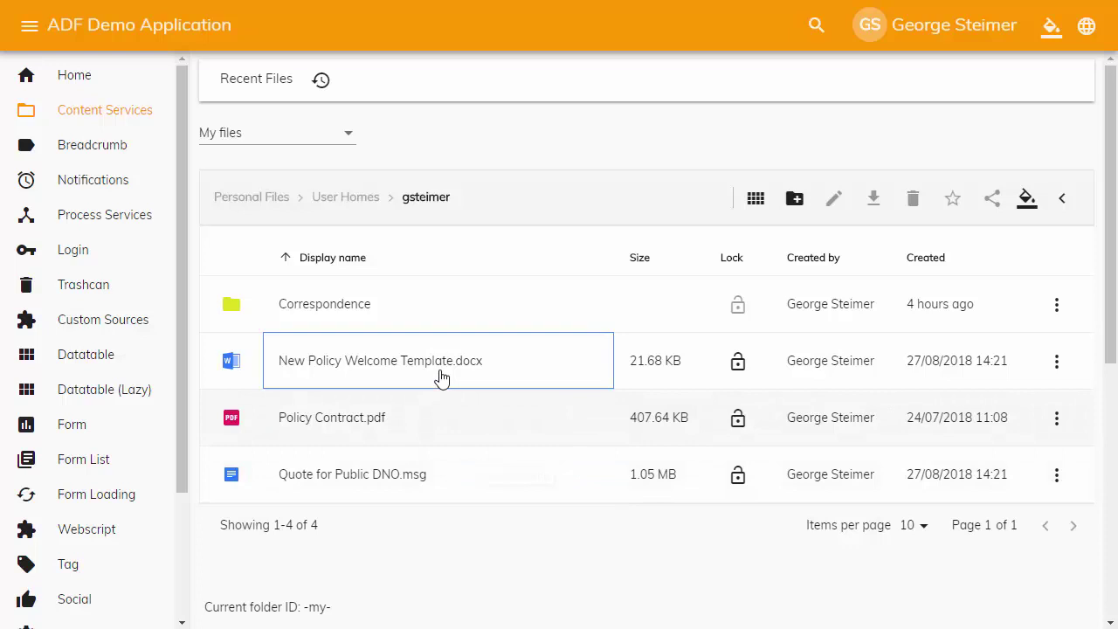
Select New Policy Welcome Template.docx, switch to Policy Contract.pdf, then reselect the Welcome Template
{"action": "left_click", "coordinate": [489, 376]}
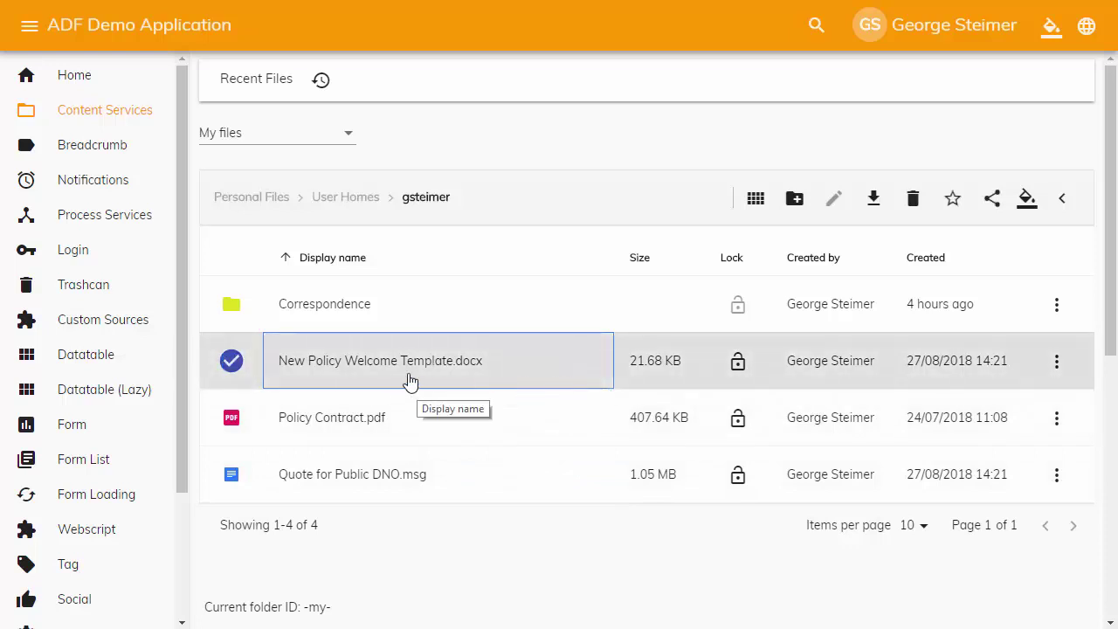
{"action": "left_click", "coordinate": [394, 417]}
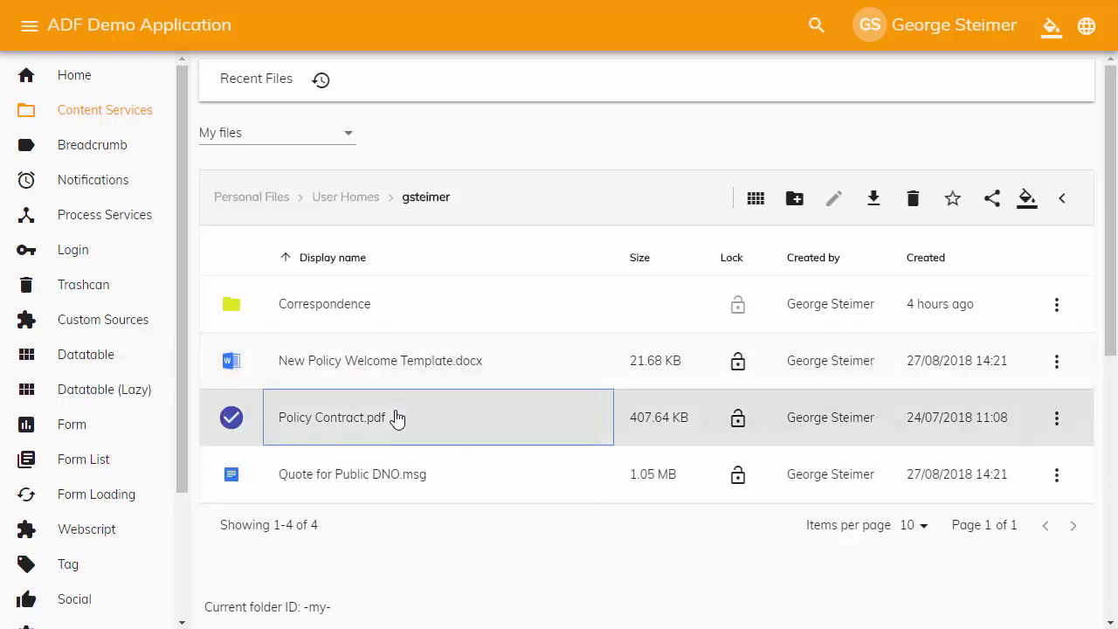
{"action": "left_click", "coordinate": [367, 371]}
{"action": "scroll", "coordinate": [366, 419], "scroll_direction": "down", "scroll_amount": 4}
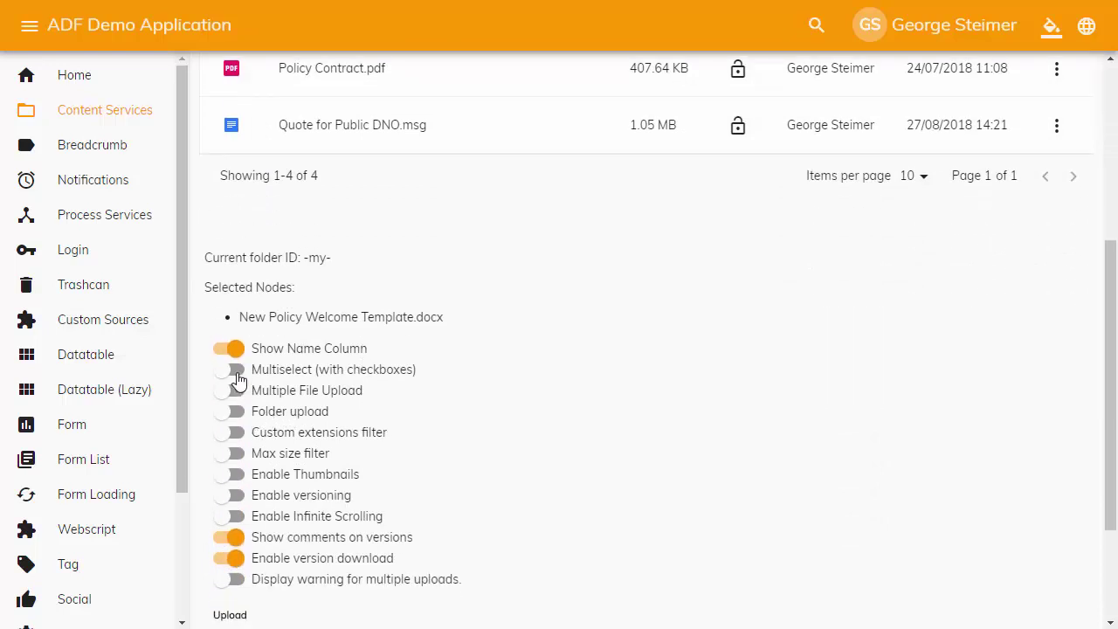
Enable Multiselect (with checkboxes), ending with only New Policy Welcome Template.docx selected
{"action": "left_click", "coordinate": [236, 370]}
{"action": "scroll", "coordinate": [412, 369], "scroll_direction": "up", "scroll_amount": 4}
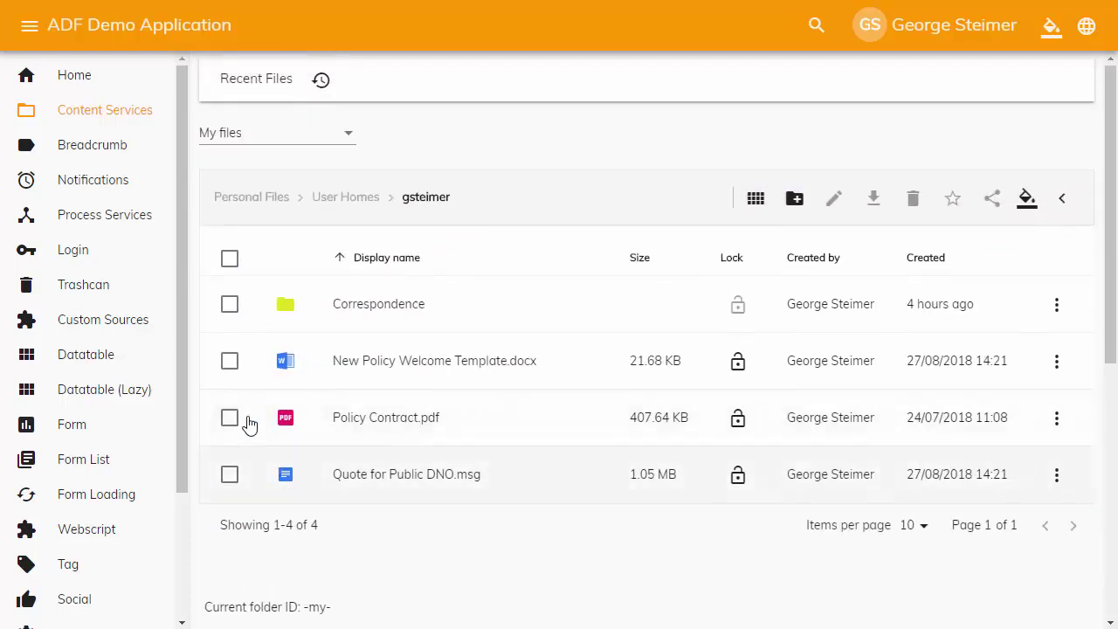
{"action": "left_click", "coordinate": [230, 362]}
{"action": "left_click", "coordinate": [231, 420]}
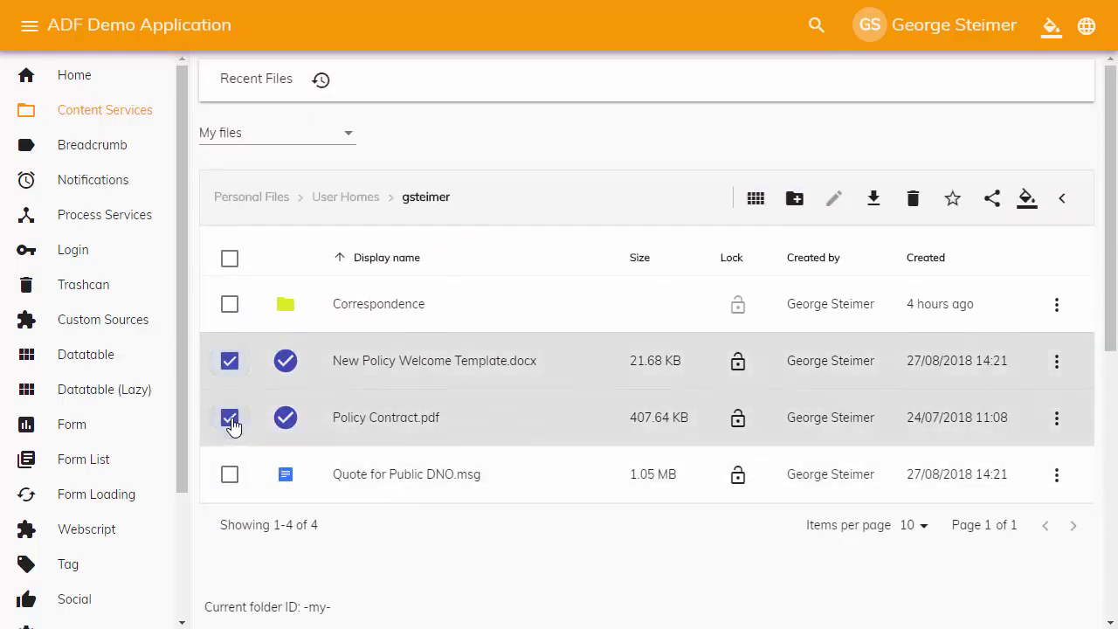
{"action": "left_click", "coordinate": [231, 420]}
{"action": "left_click", "coordinate": [230, 362]}
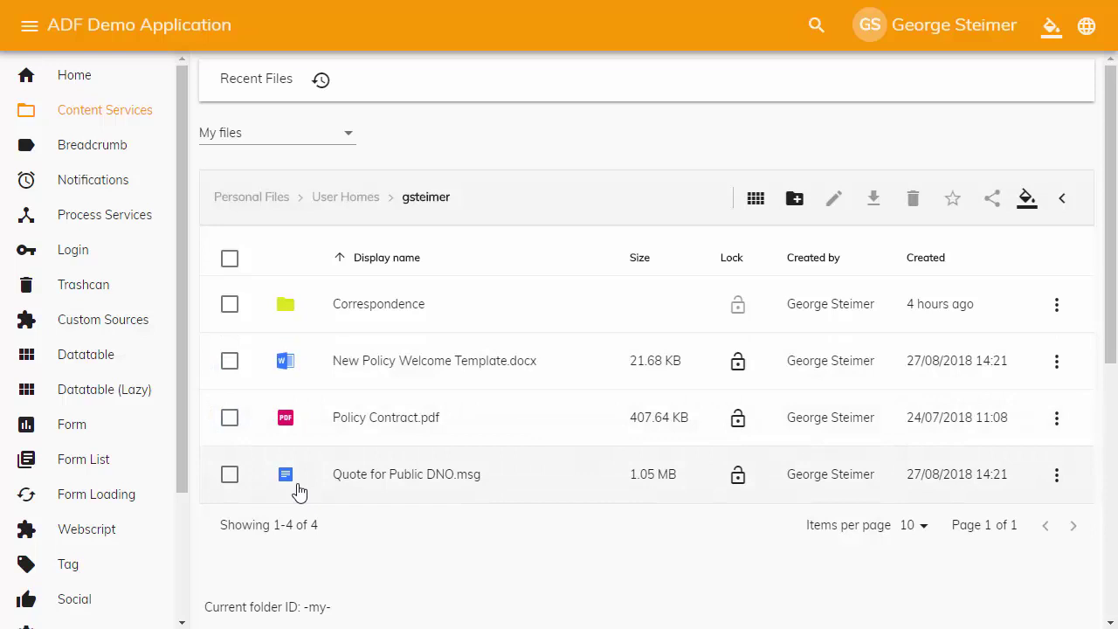
{"action": "left_click", "coordinate": [405, 379]}
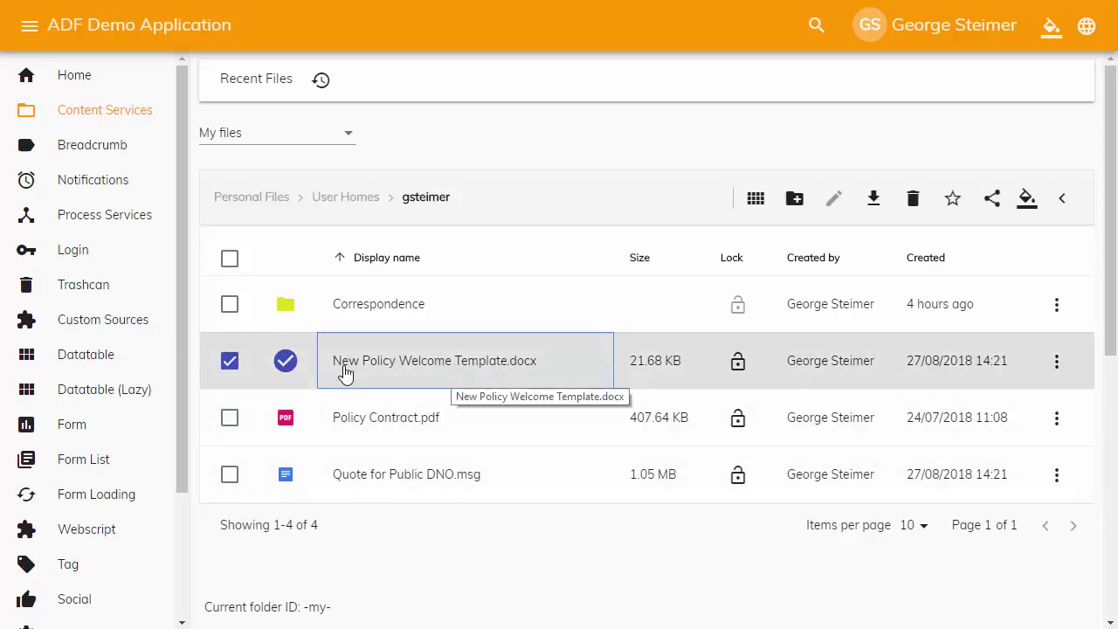
Open Policy Contract.pdf in the viewer, then close the preview
{"action": "left_click", "coordinate": [359, 423]}
{"action": "left_click", "coordinate": [358, 423]}
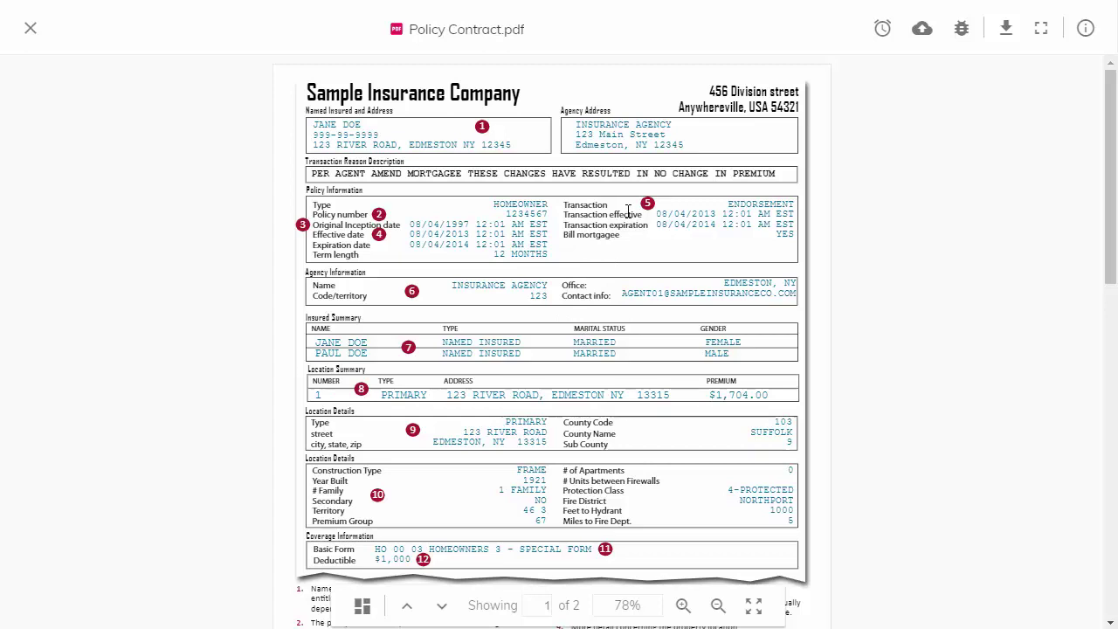
{"action": "left_click", "coordinate": [30, 28]}
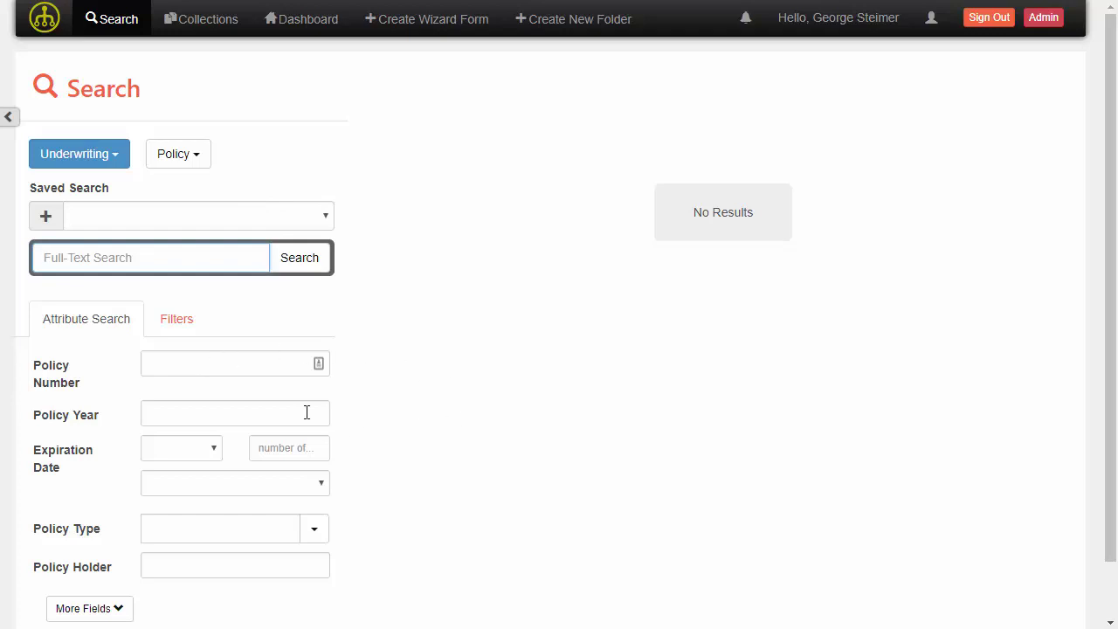
Search Policy Number 121212, returning the 2017, 2016 and 2018 policy folders
{"action": "left_click", "coordinate": [211, 373]}
{"action": "type", "text": "121212"}
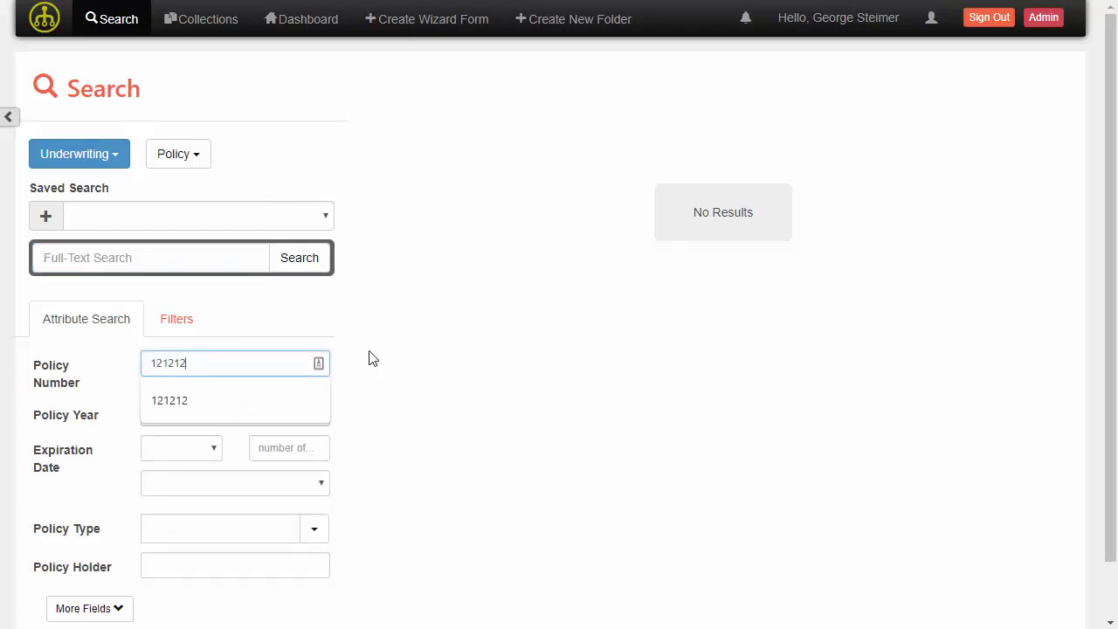
{"action": "key", "text": "Return"}
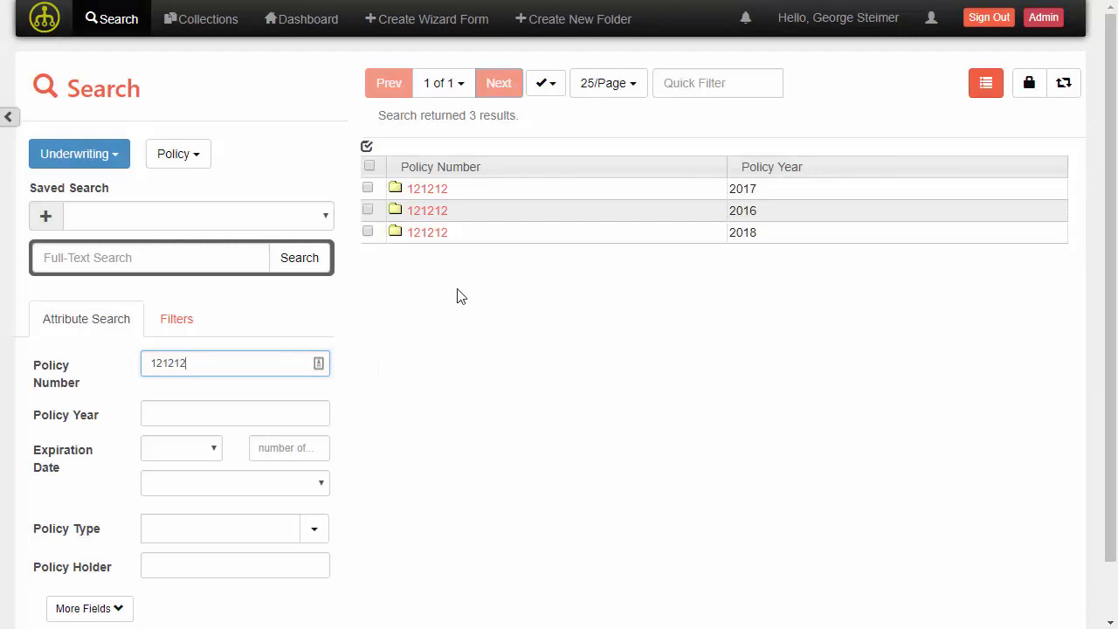
Open the 2018 policy 121212 folder and expand, then collapse, its Contracts and Correspondence folders
{"action": "left_click", "coordinate": [427, 232]}
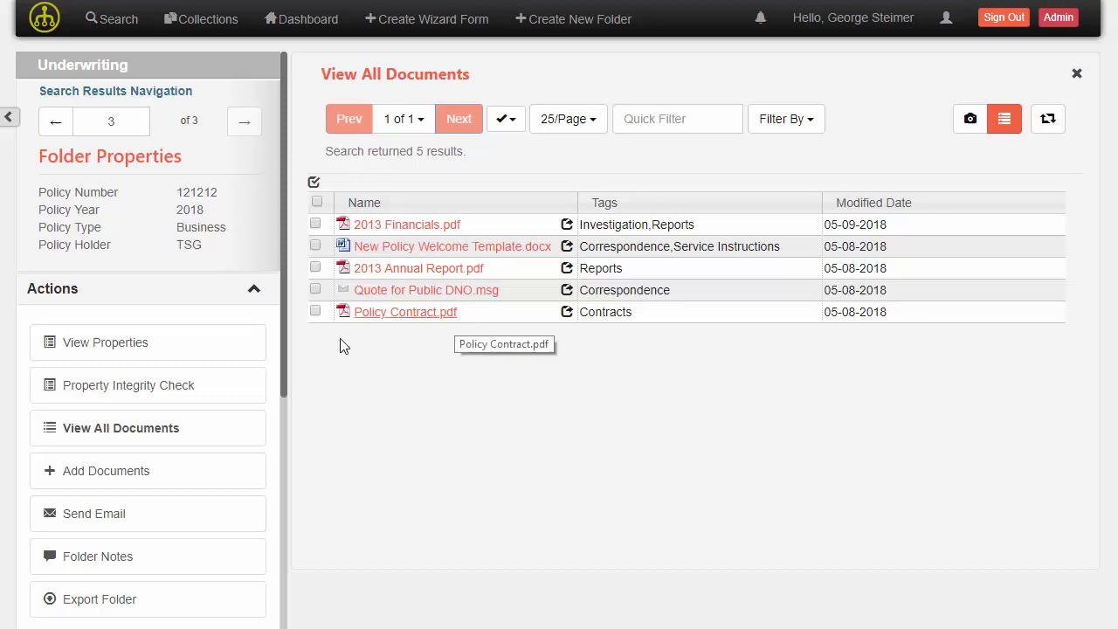
{"action": "scroll", "coordinate": [230, 355], "scroll_direction": "down", "scroll_amount": 2}
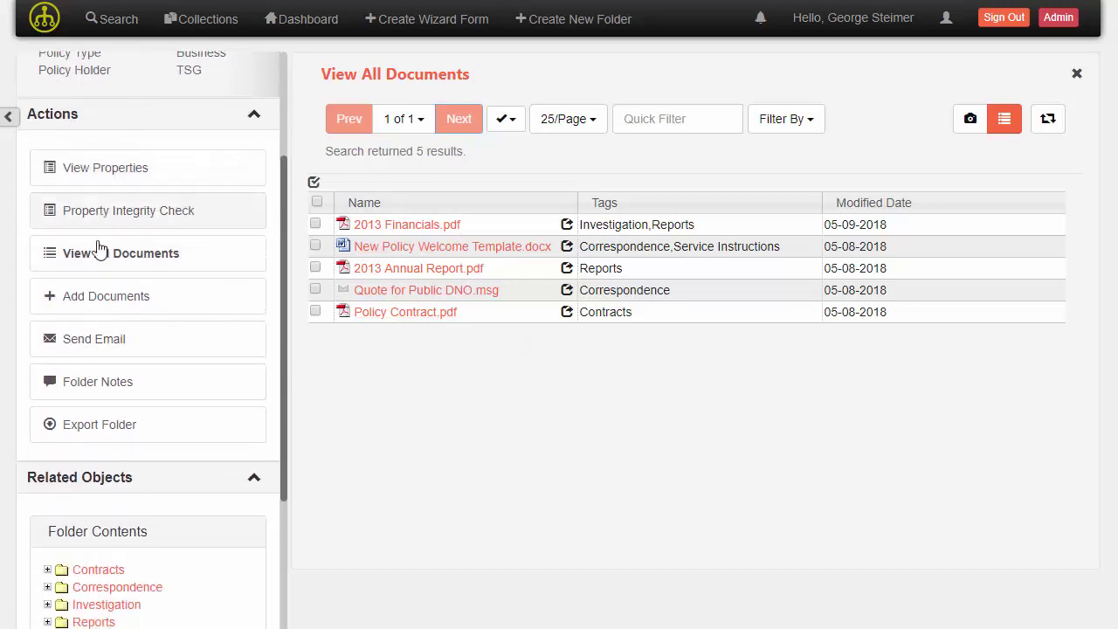
{"action": "scroll", "coordinate": [137, 242], "scroll_direction": "down", "scroll_amount": 2}
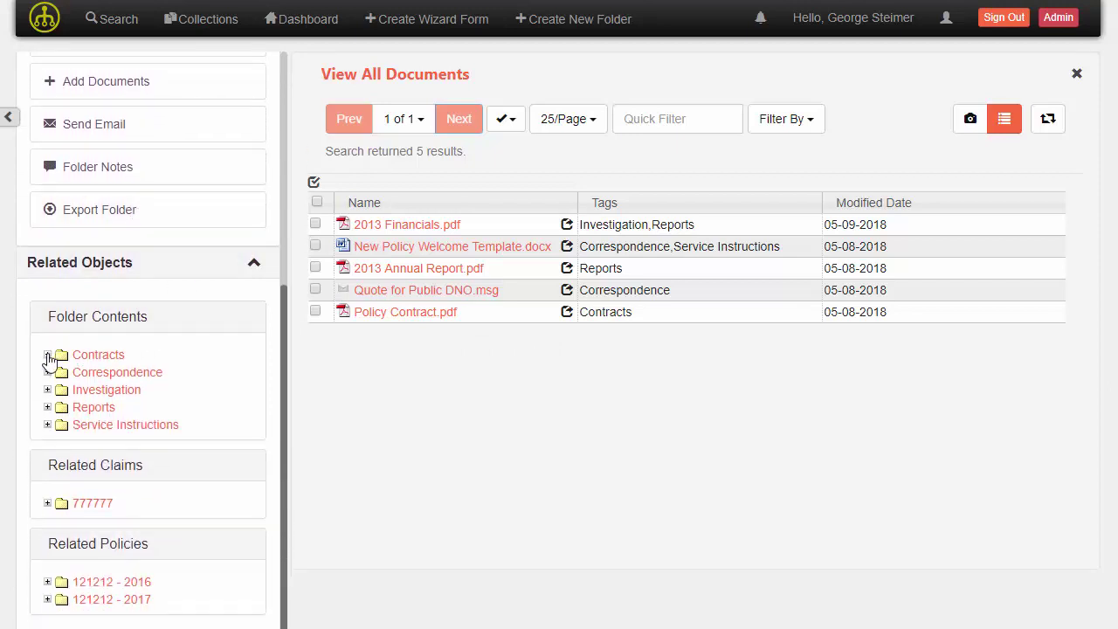
{"action": "left_click", "coordinate": [47, 355]}
{"action": "left_click", "coordinate": [47, 389]}
{"action": "left_click", "coordinate": [47, 390]}
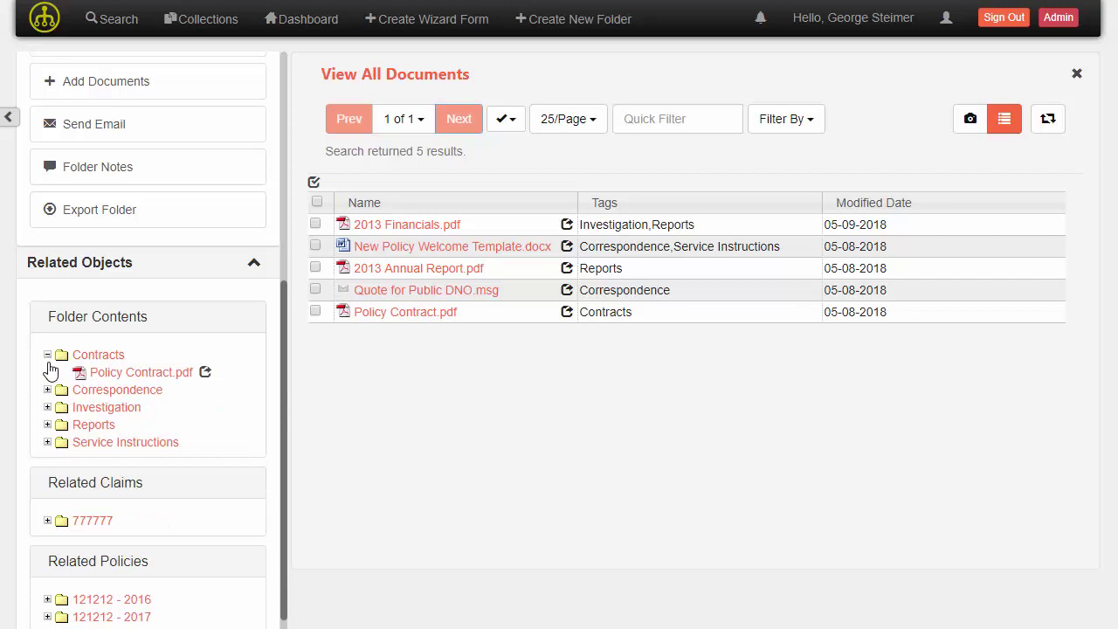
{"action": "left_click", "coordinate": [48, 355]}
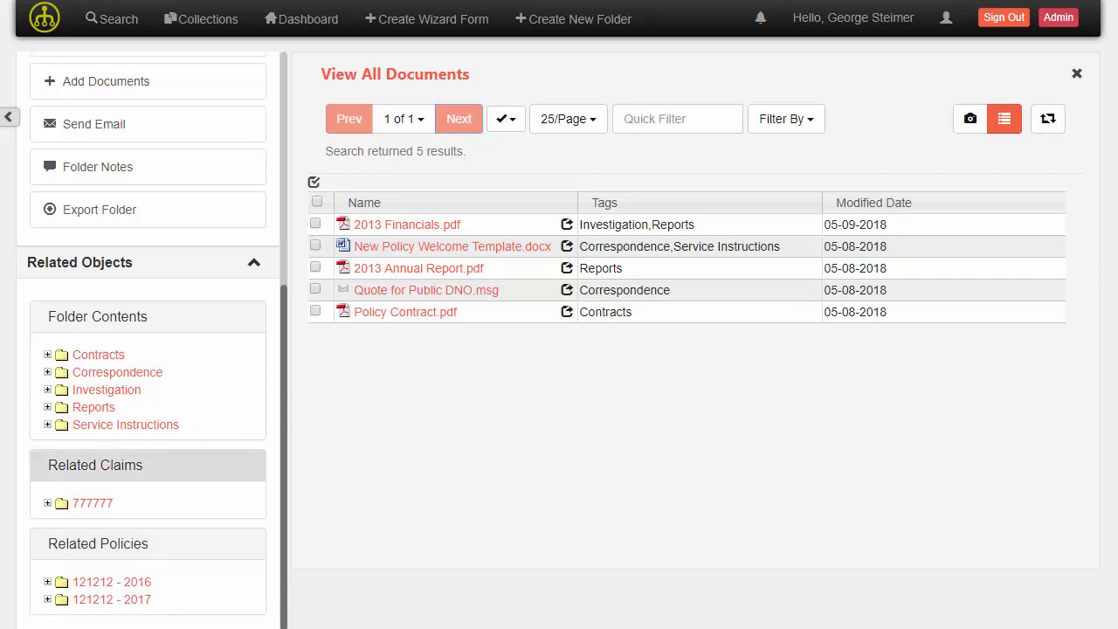
{"action": "scroll", "coordinate": [181, 520], "scroll_direction": "up", "scroll_amount": 2}
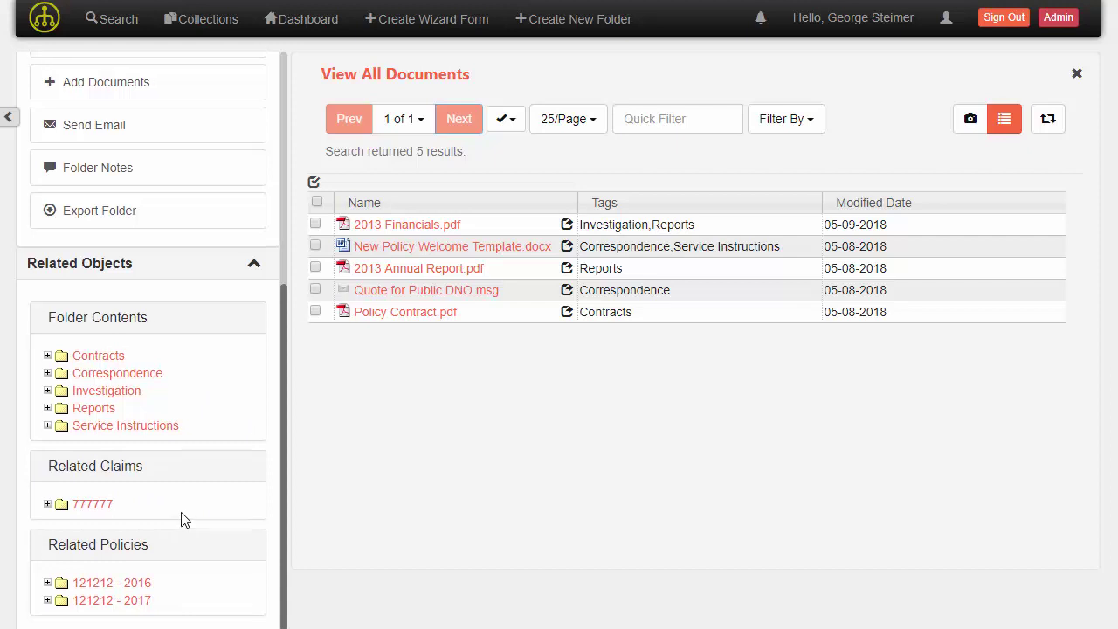
{"action": "scroll", "coordinate": [183, 519], "scroll_direction": "up", "scroll_amount": 3}
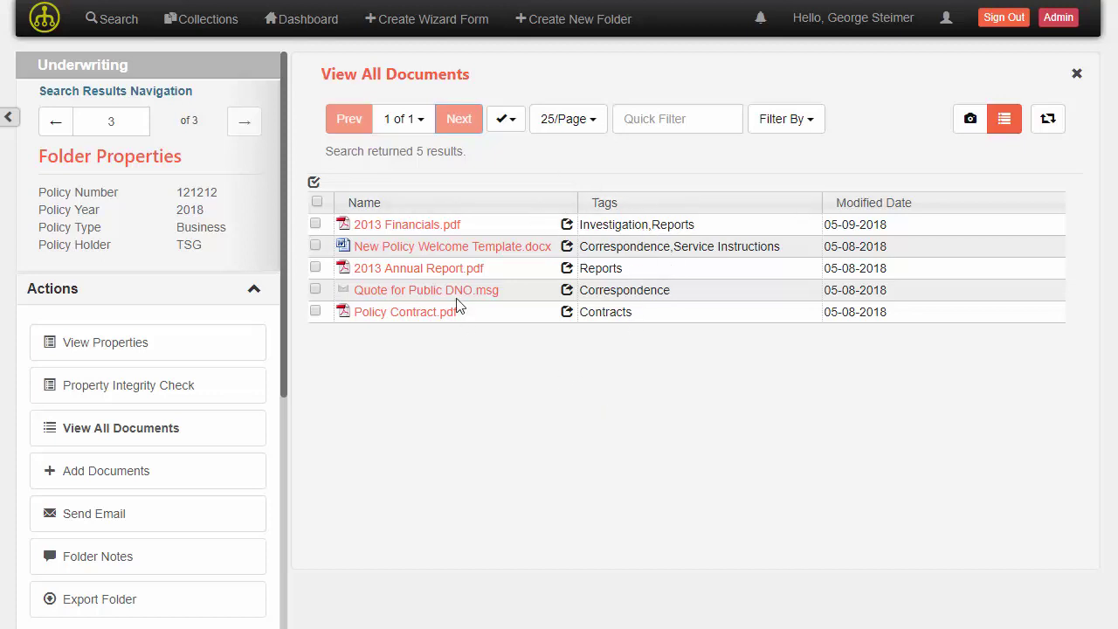
Sort the folder's documents by Tags, trying descending and Name, ending on Tags ascending
{"action": "left_click", "coordinate": [704, 210]}
{"action": "left_click", "coordinate": [706, 211]}
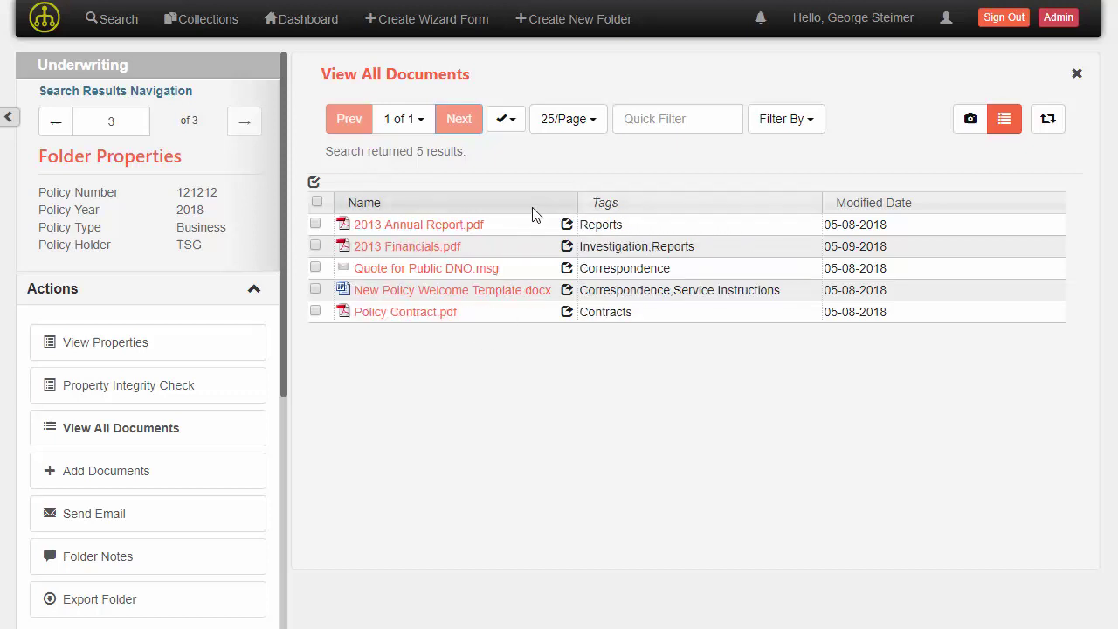
{"action": "left_click", "coordinate": [529, 210]}
{"action": "left_click", "coordinate": [709, 210]}
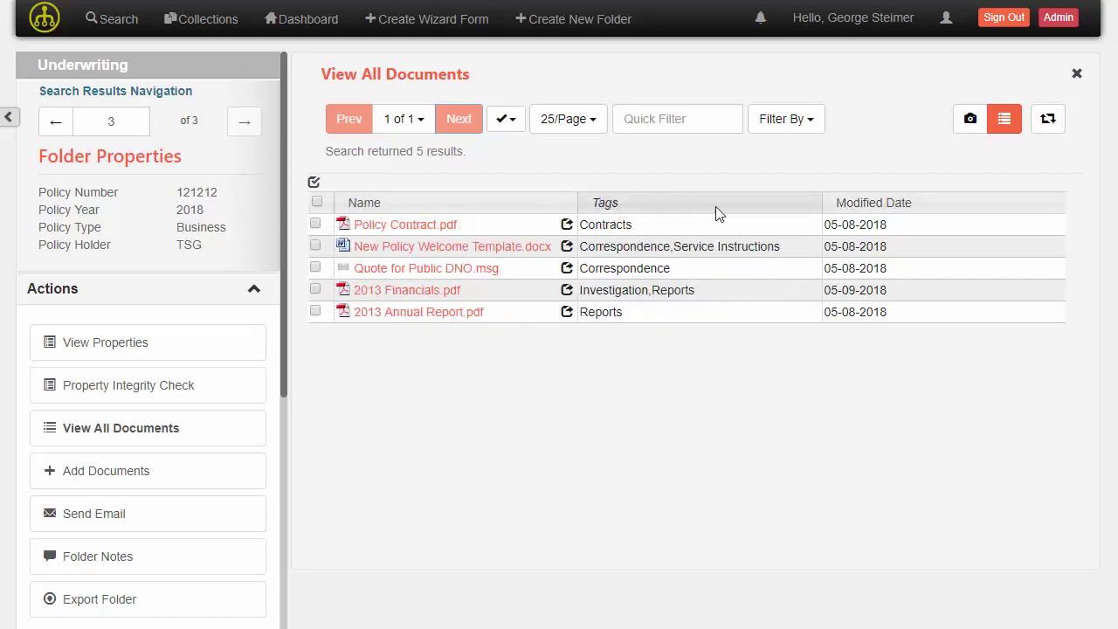
Move Modified Date before Name, put Name back first, and widen the Name column
{"action": "left_click_drag", "start_coordinate": [865, 212], "coordinate": [646, 213]}
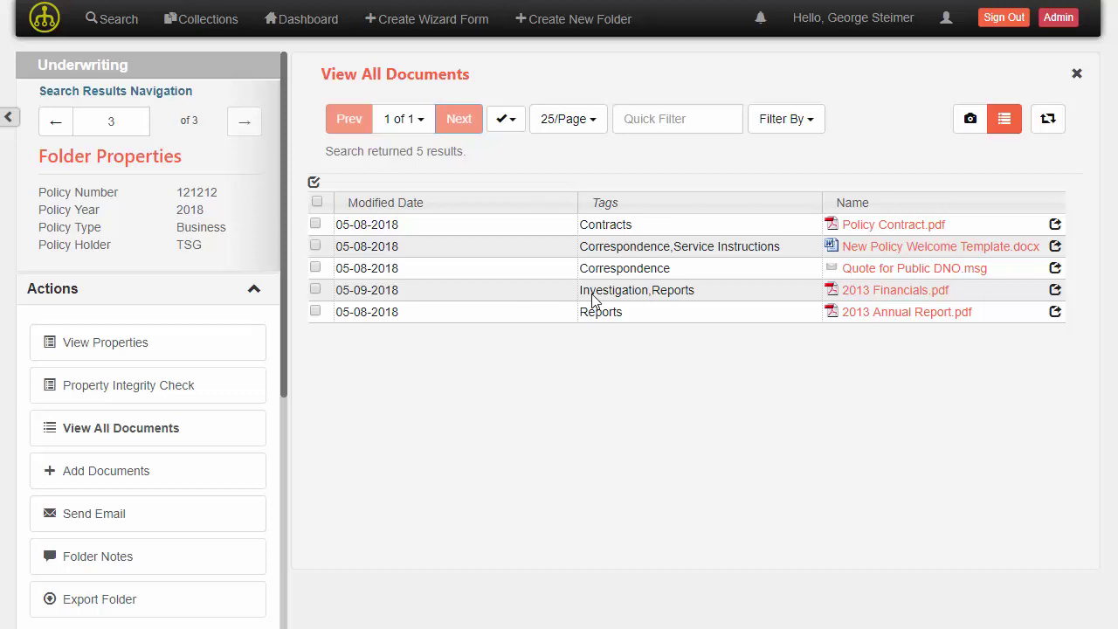
{"action": "left_click_drag", "start_coordinate": [867, 207], "coordinate": [413, 229]}
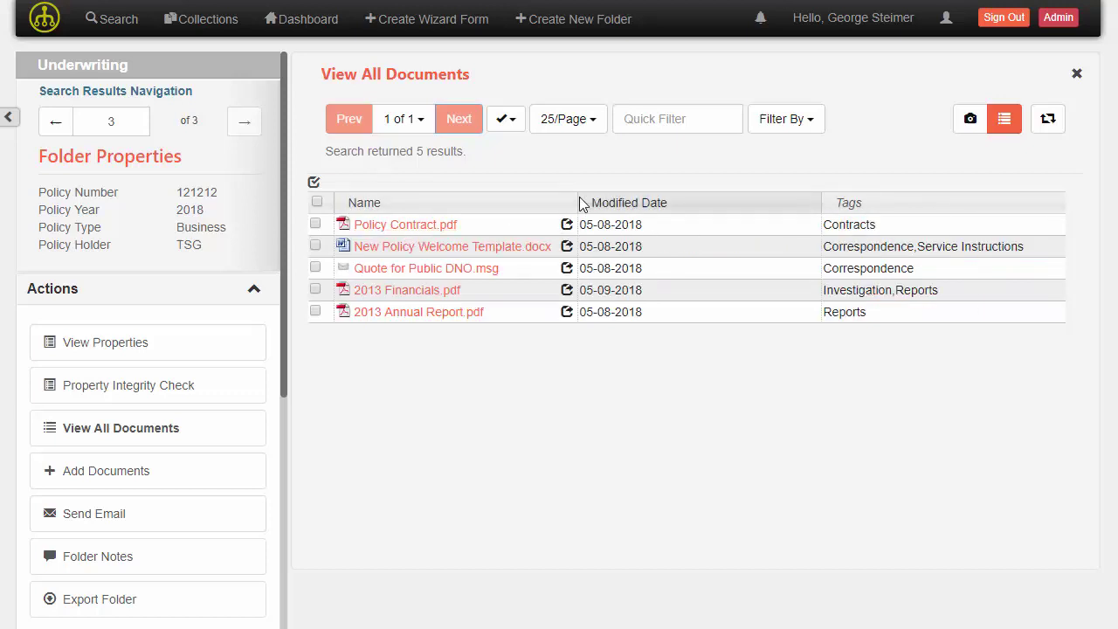
{"action": "left_click_drag", "start_coordinate": [579, 203], "coordinate": [690, 206]}
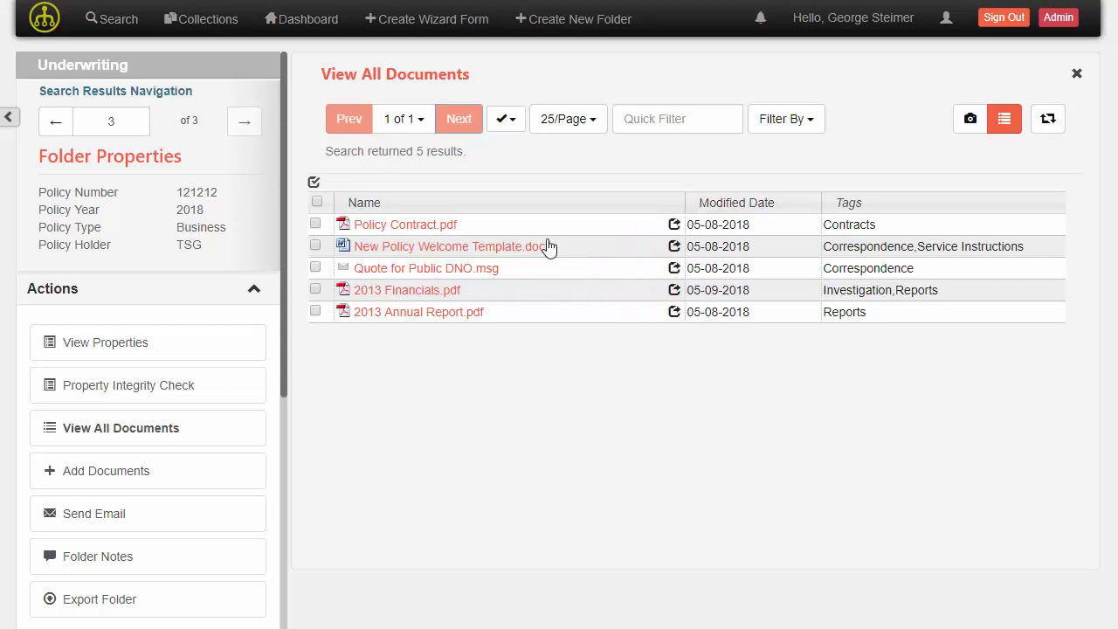
Add a Created Date column instead of Policy Holder, ordering columns Name, Tags, Created Date, Modified Date
{"action": "right_click", "coordinate": [559, 207]}
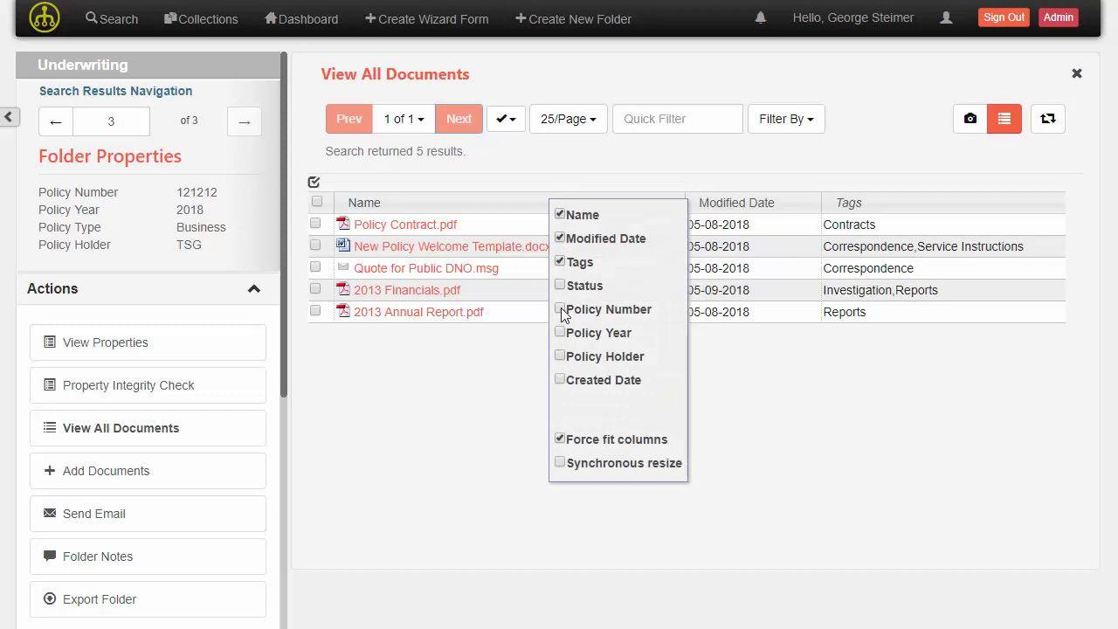
{"action": "left_click", "coordinate": [560, 356]}
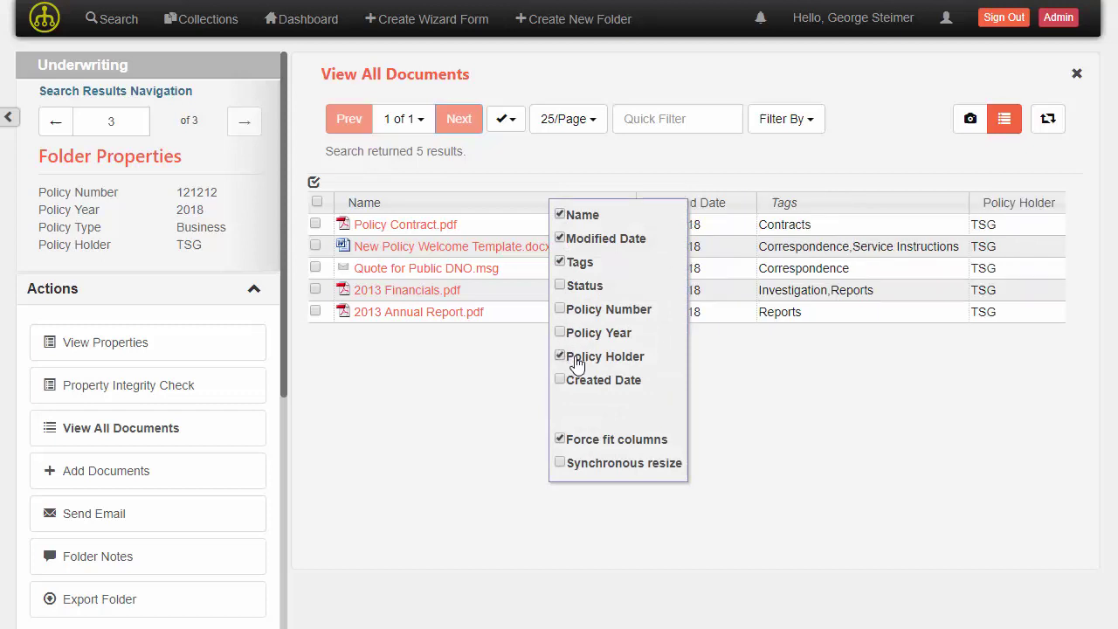
{"action": "right_click", "coordinate": [524, 208]}
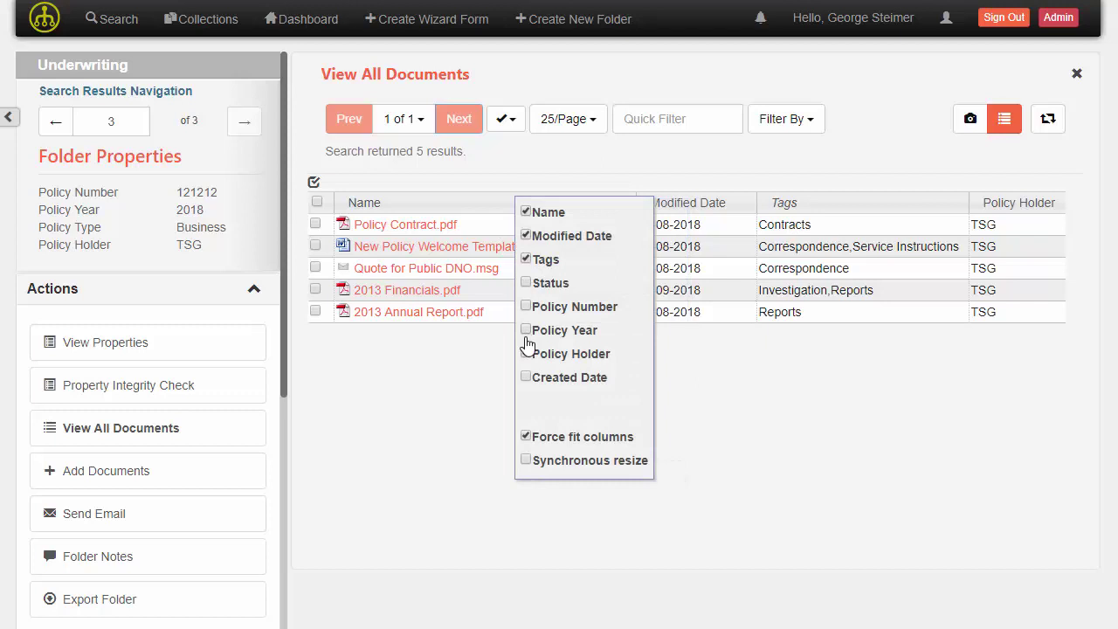
{"action": "left_click", "coordinate": [527, 354]}
{"action": "left_click", "coordinate": [528, 376]}
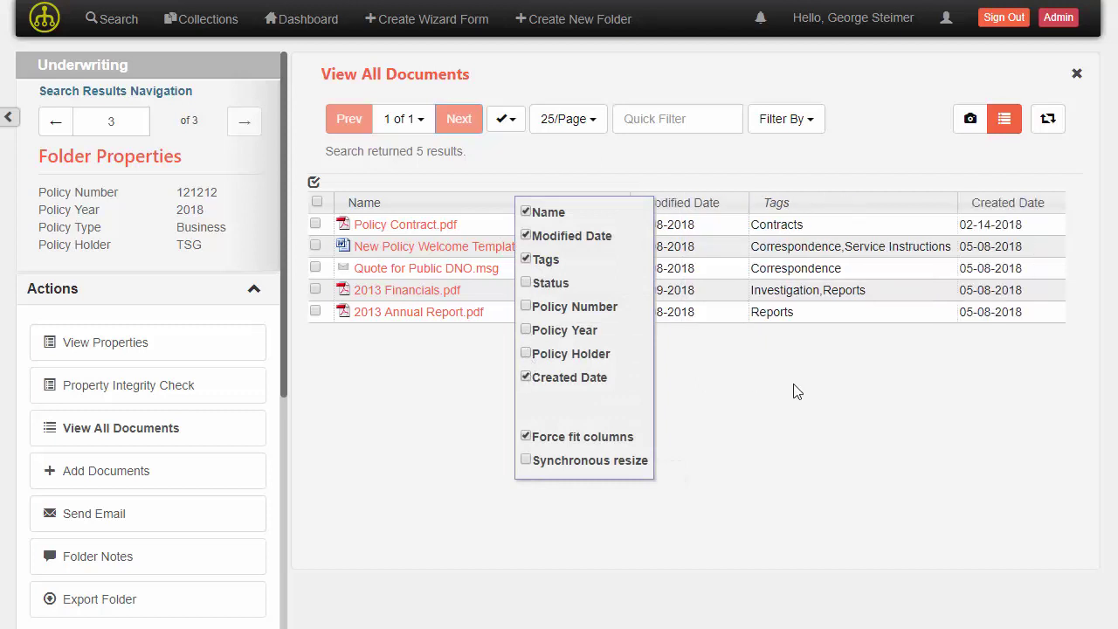
{"action": "left_click_drag", "start_coordinate": [1014, 204], "coordinate": [681, 208]}
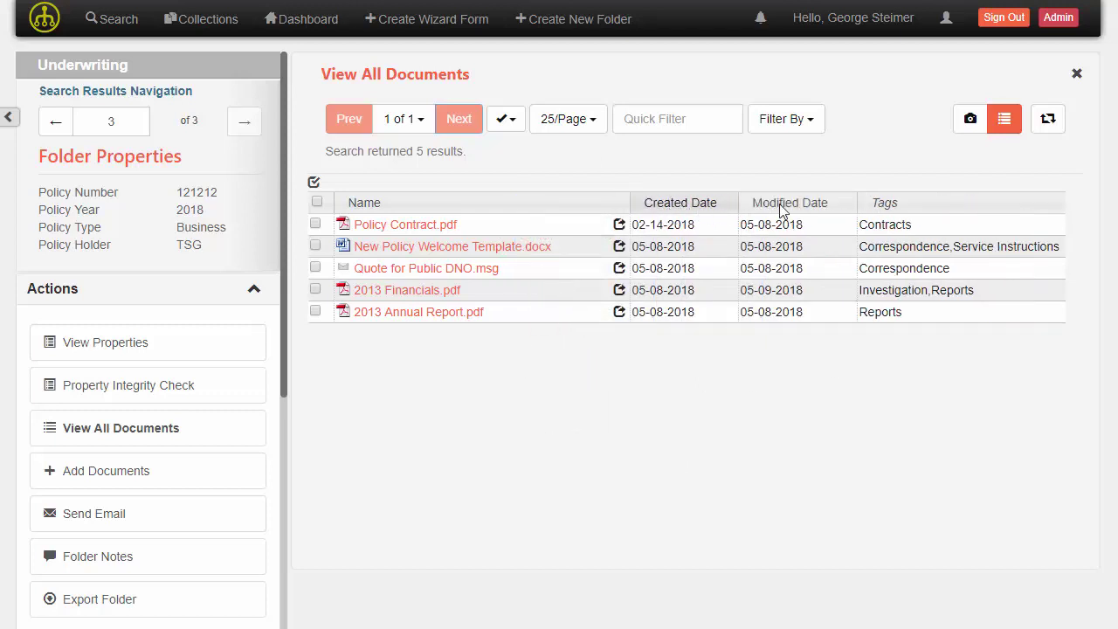
{"action": "left_click_drag", "start_coordinate": [937, 207], "coordinate": [660, 203]}
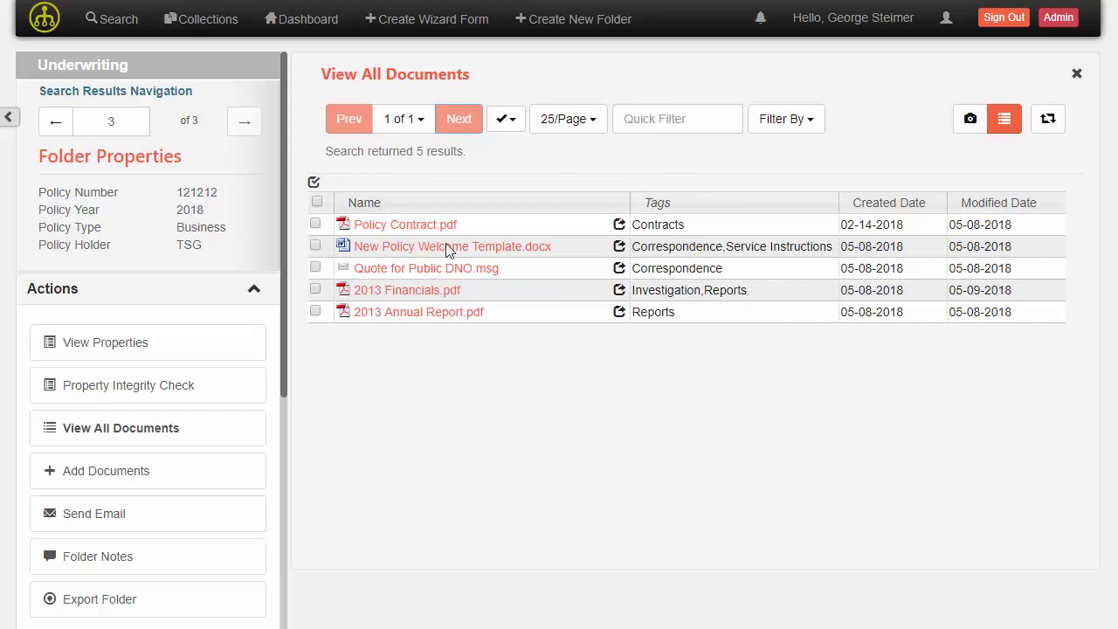
{"action": "left_click", "coordinate": [637, 130]}
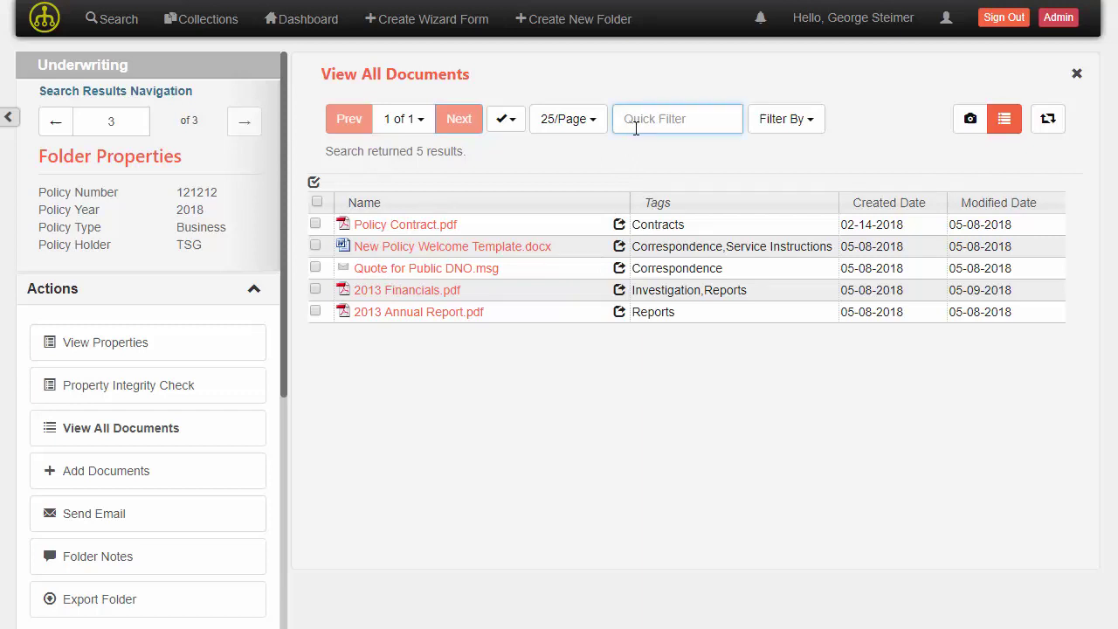
{"action": "type", "text": "FGin"}
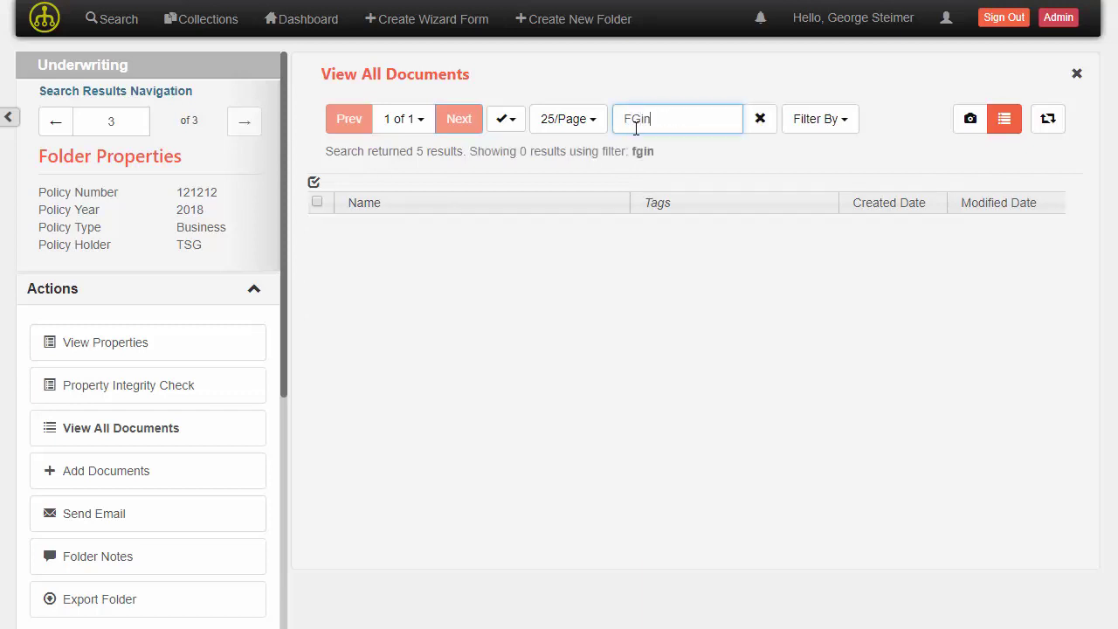
{"action": "key", "text": "BackSpace"}
{"action": "key", "text": "BackSpace"}
{"action": "key", "text": "BackSpace"}
{"action": "type", "text": "in"}
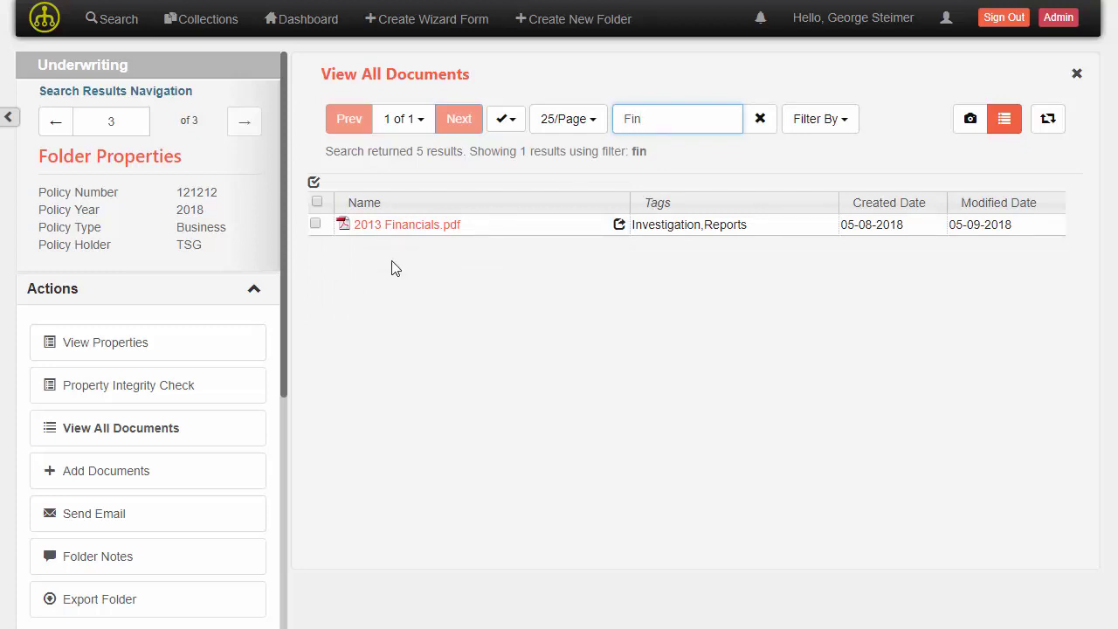
{"action": "key", "text": "BackSpace"}
{"action": "key", "text": "BackSpace"}
{"action": "key", "text": "BackSpace"}
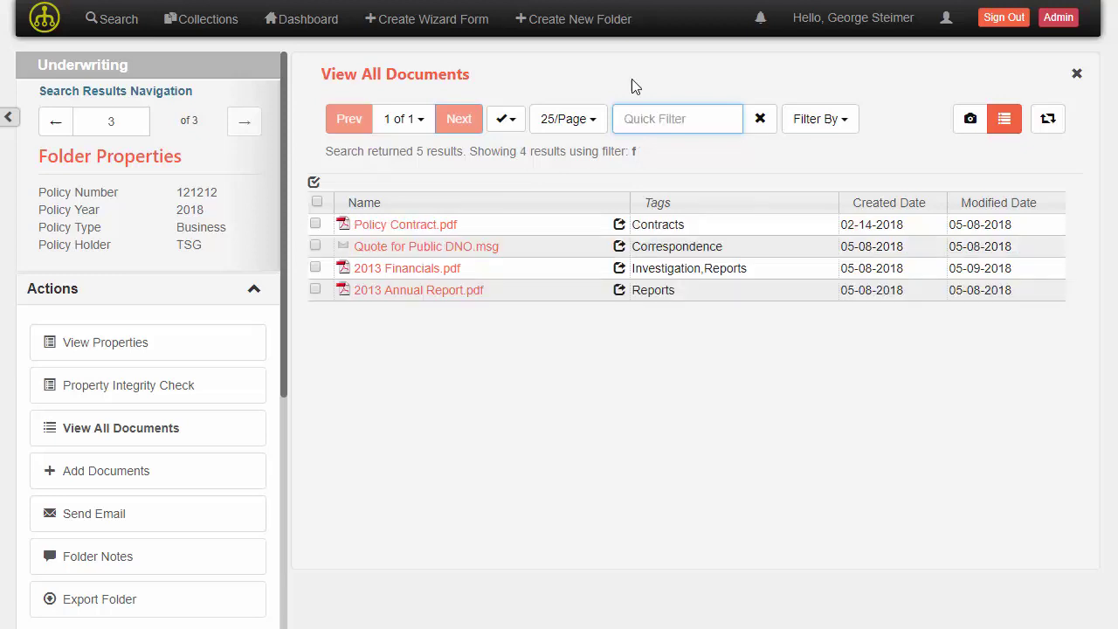
{"action": "type", "text": "Cor"}
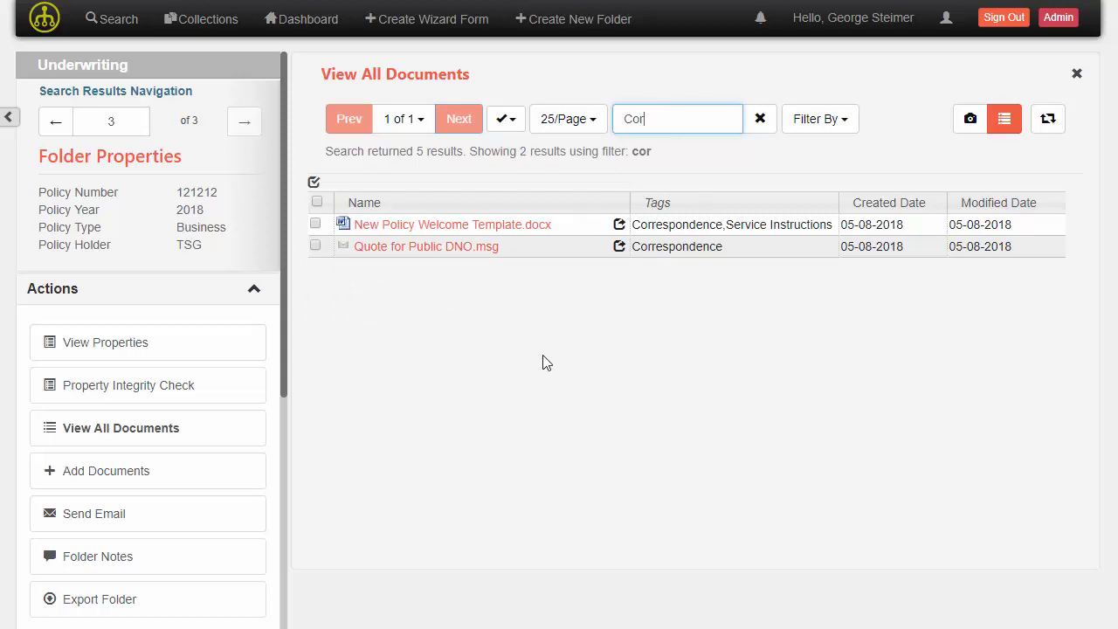
Clear the 'Cor' filter and filter by the Contracts and Correspondence tags, leaving 3 of 5 documents
{"action": "left_click", "coordinate": [759, 120]}
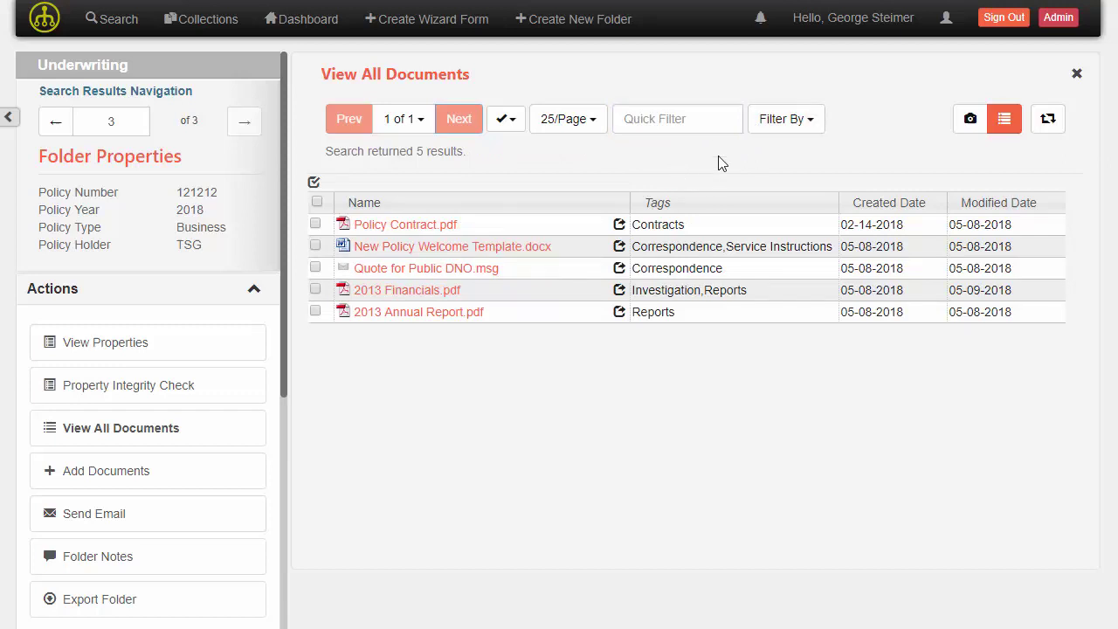
{"action": "left_click", "coordinate": [778, 122]}
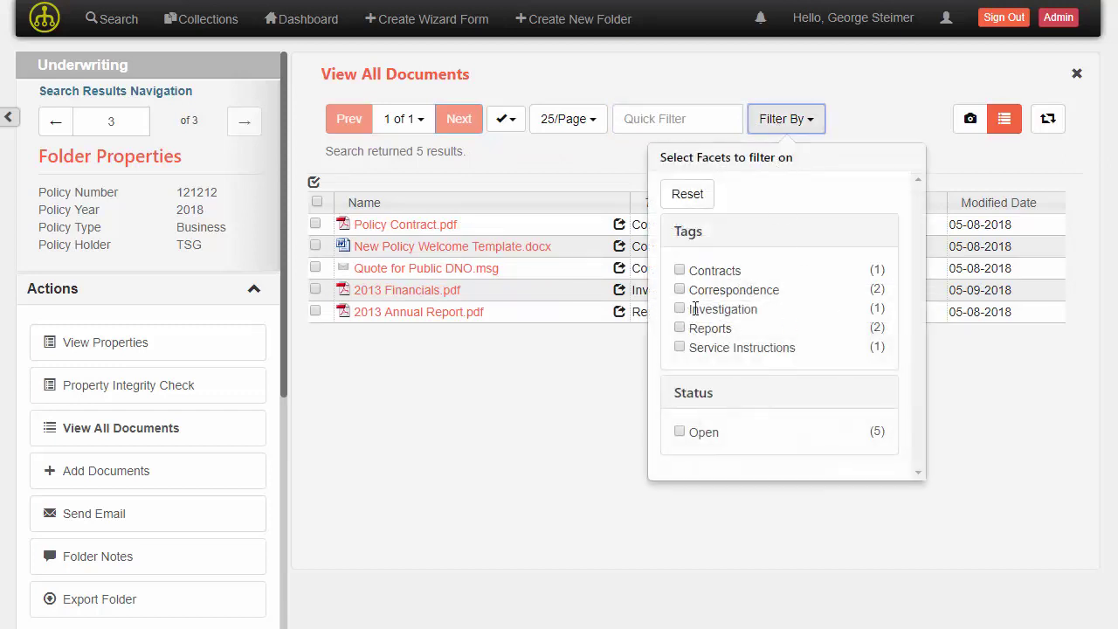
{"action": "left_click", "coordinate": [679, 271]}
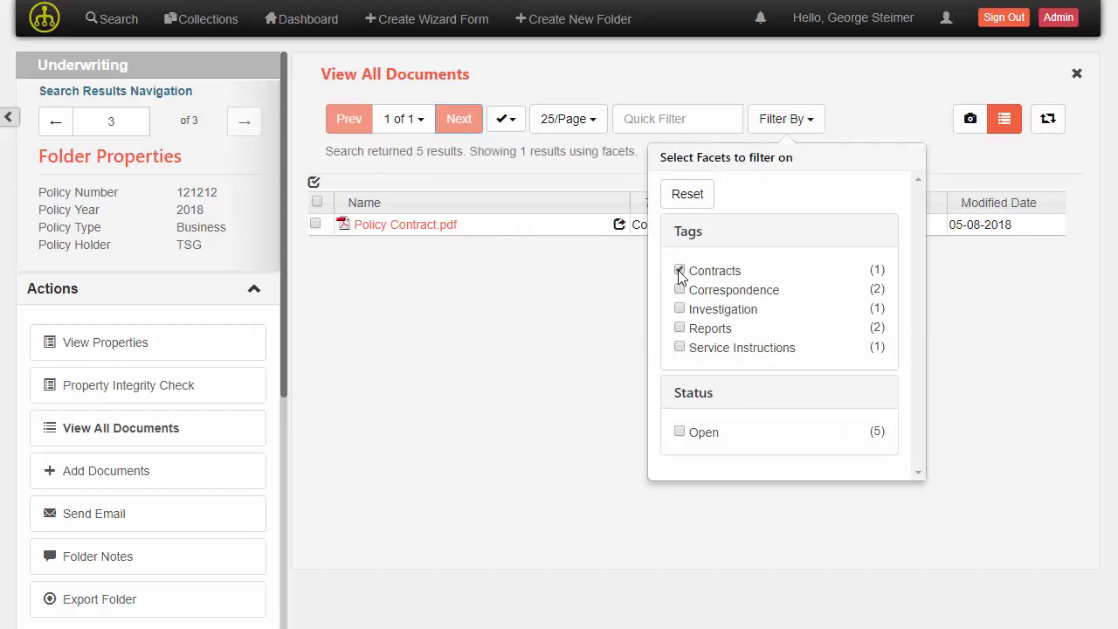
{"action": "left_click", "coordinate": [679, 290]}
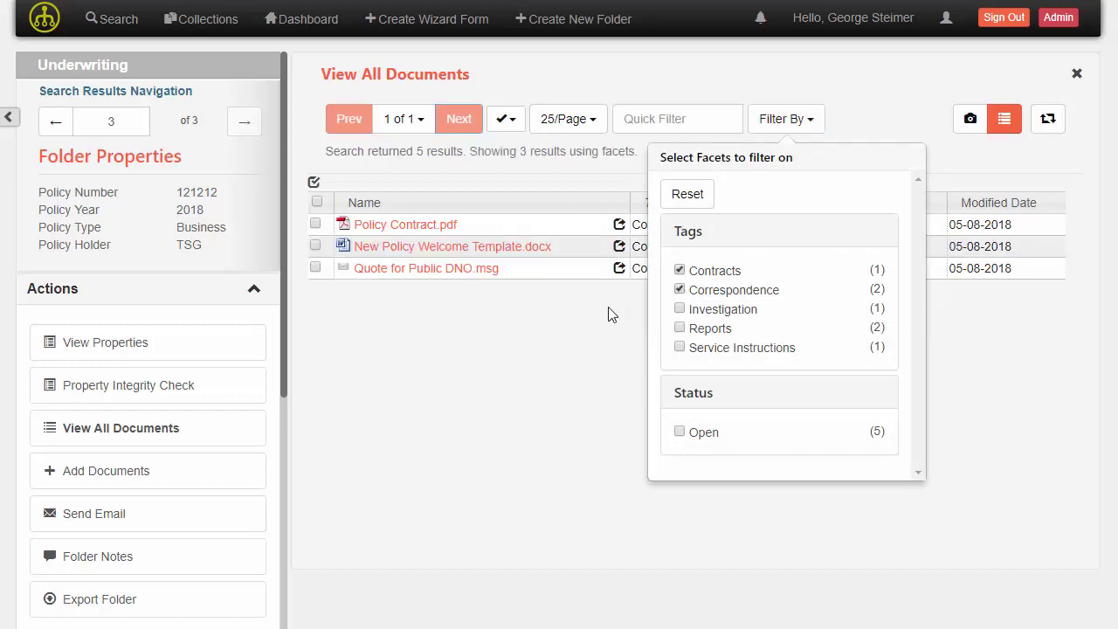
{"action": "left_click", "coordinate": [573, 327]}
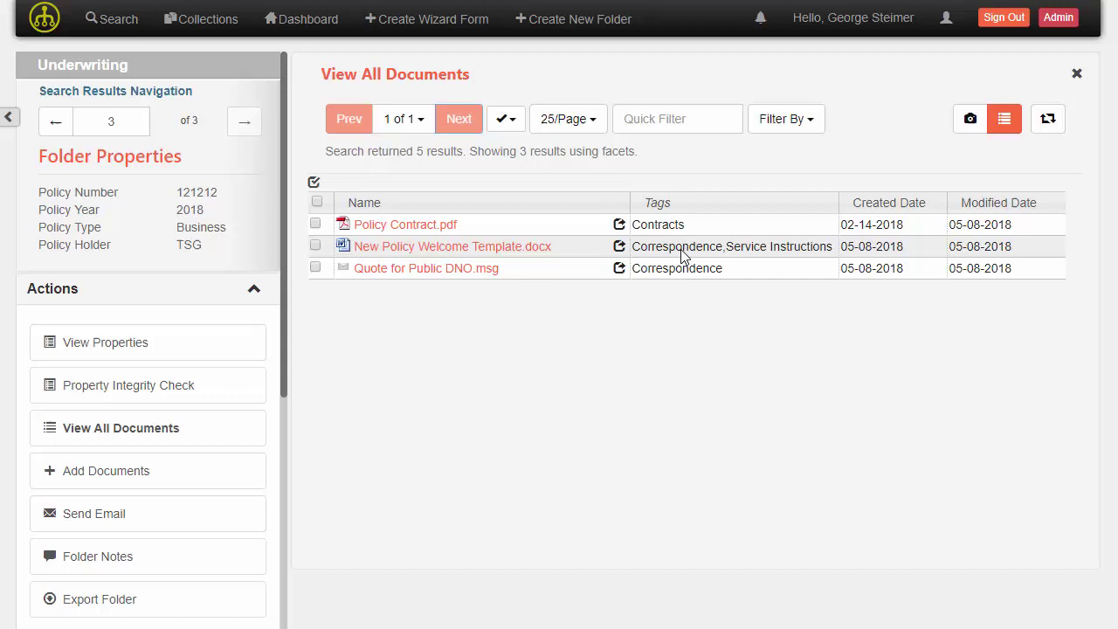
{"action": "left_click", "coordinate": [782, 120]}
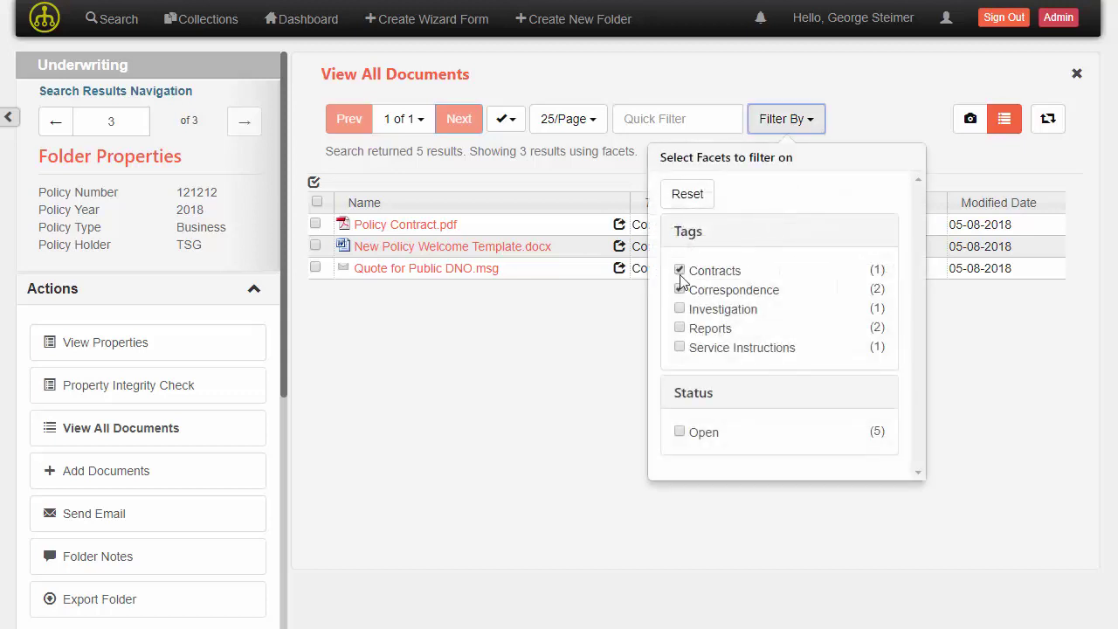
{"action": "left_click", "coordinate": [560, 329]}
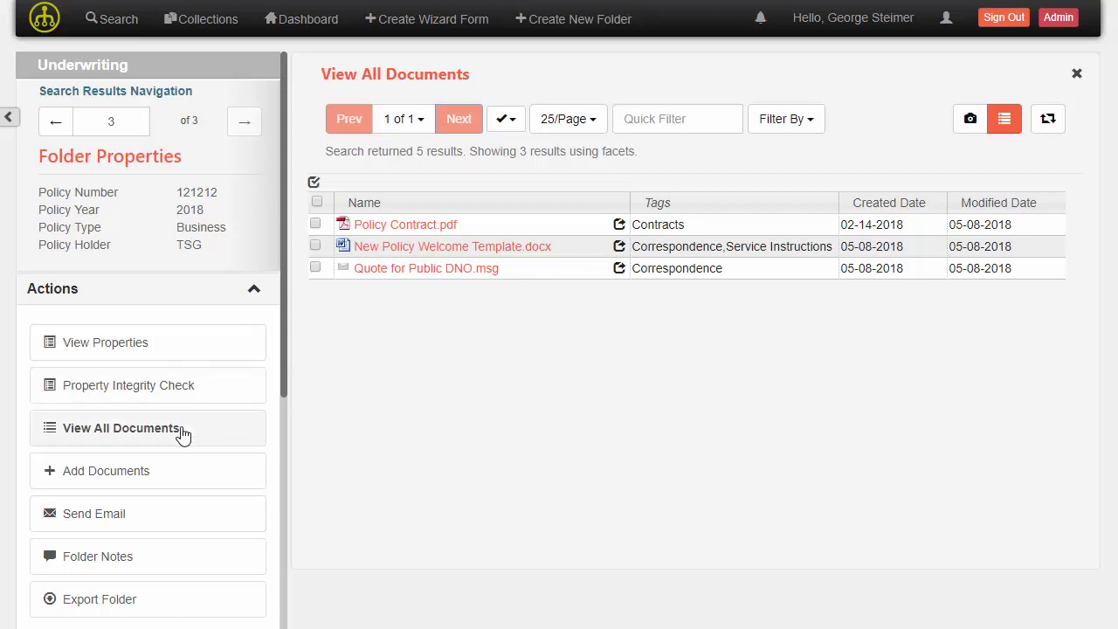
Visit the Add Documents, Folder Notes and Send Email pages, then return to View All Documents
{"action": "scroll", "coordinate": [162, 451], "scroll_direction": "down", "scroll_amount": 1}
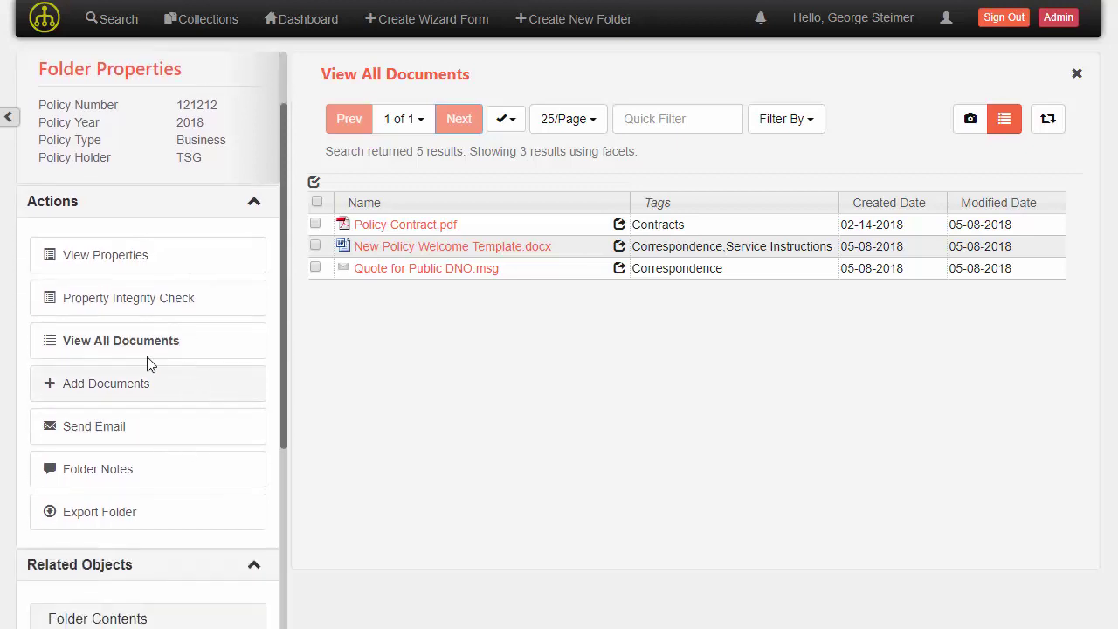
{"action": "left_click", "coordinate": [72, 395]}
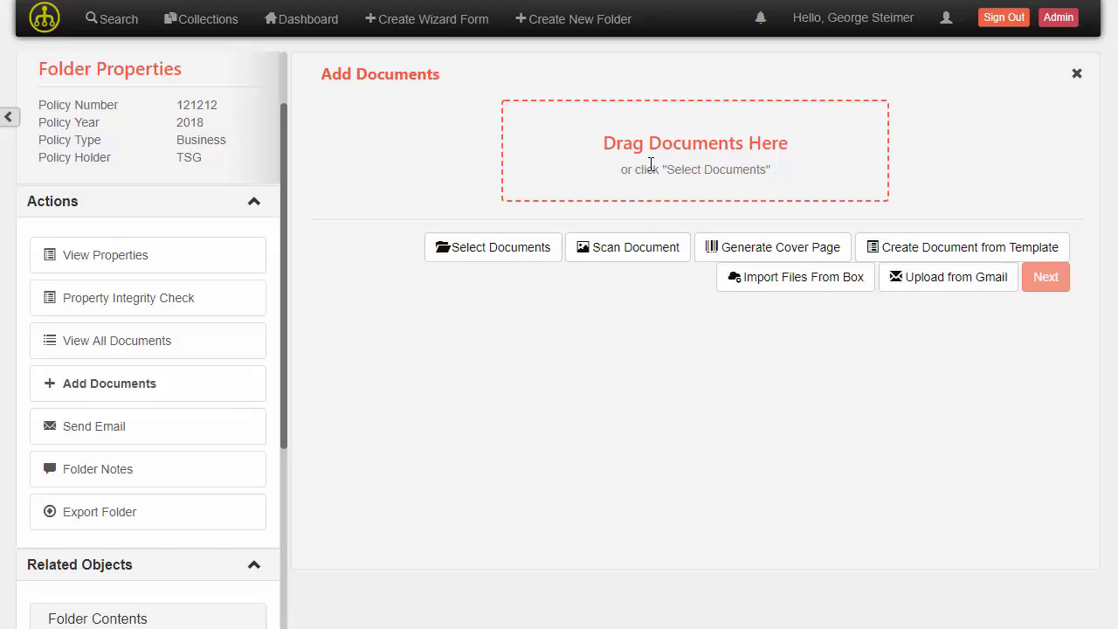
{"action": "left_click", "coordinate": [147, 469]}
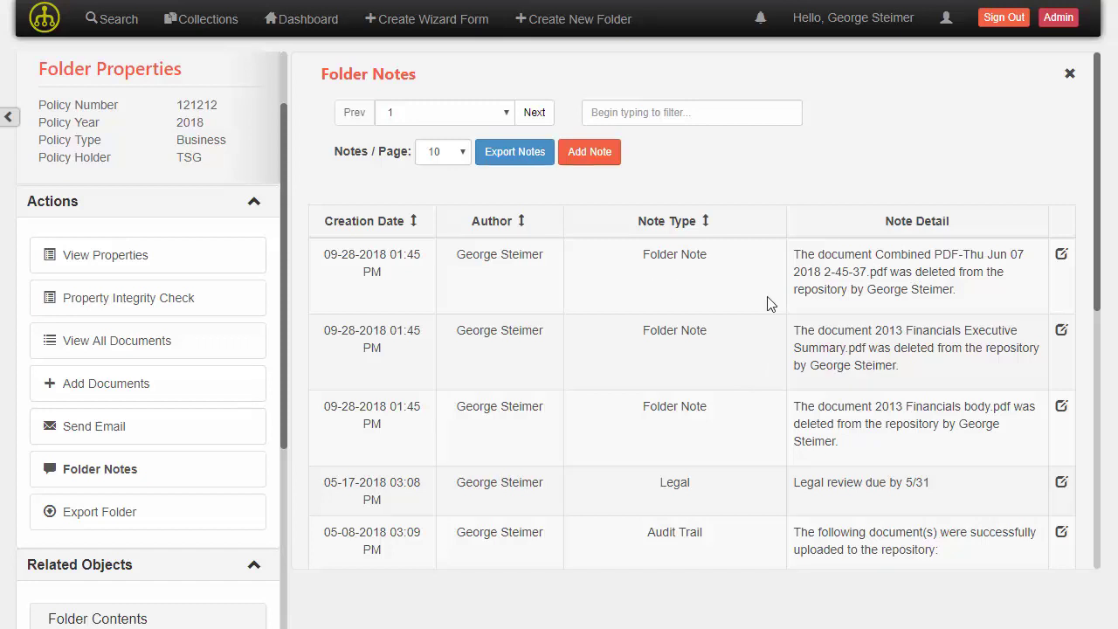
{"action": "left_click", "coordinate": [123, 439]}
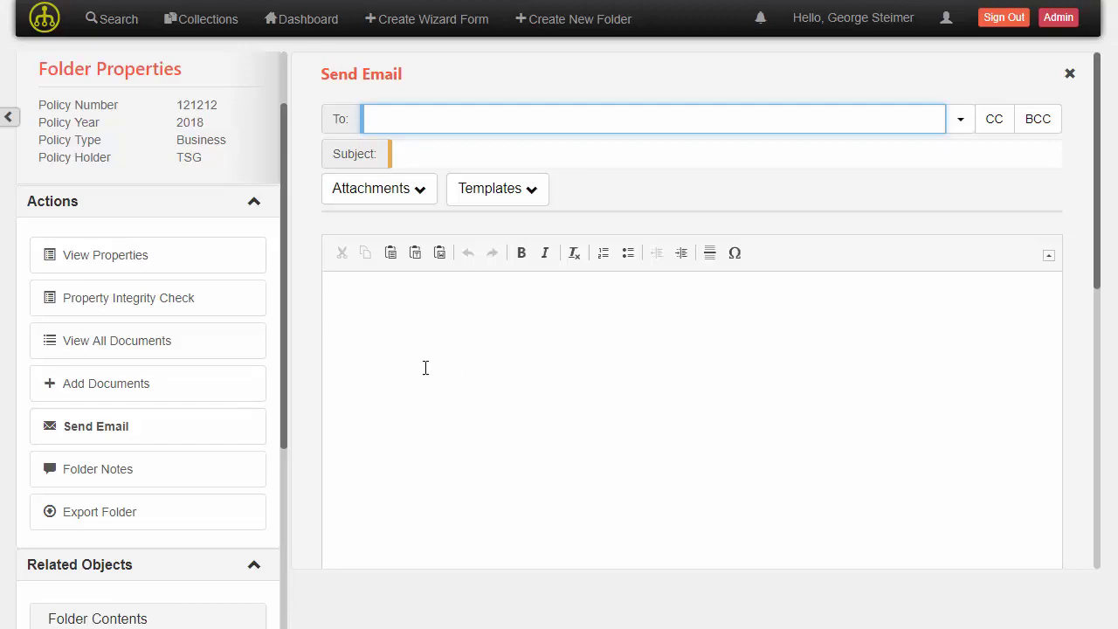
{"action": "left_click", "coordinate": [175, 353]}
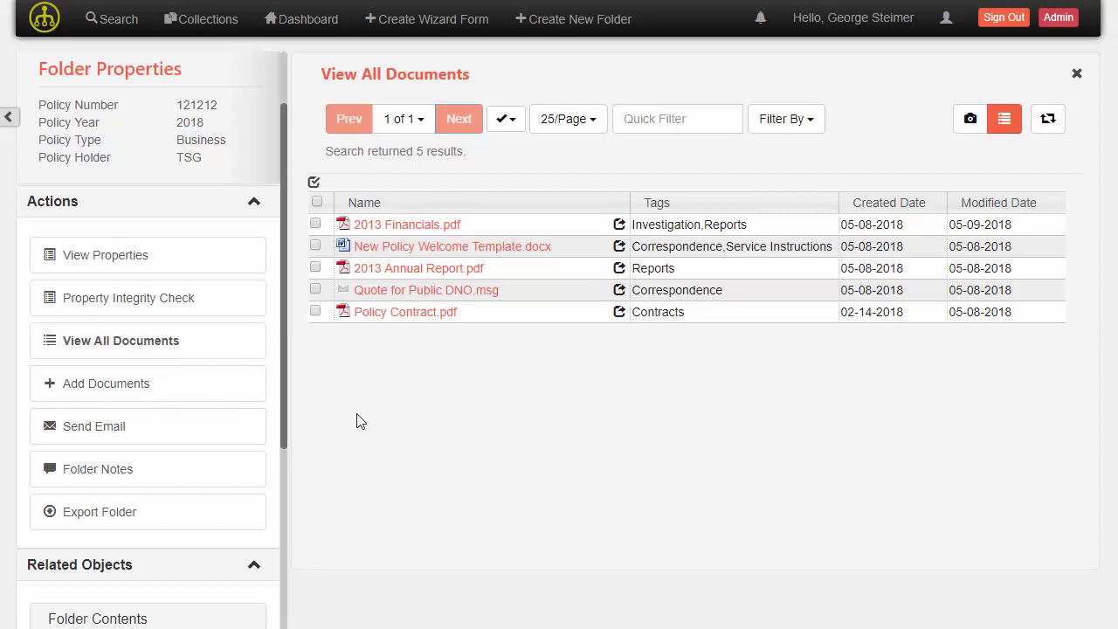
Set up a combined PDF of 2013 Financials.pdf then 2013 Annual Report.pdf, and cancel it
{"action": "left_click", "coordinate": [315, 268]}
{"action": "left_click", "coordinate": [315, 225]}
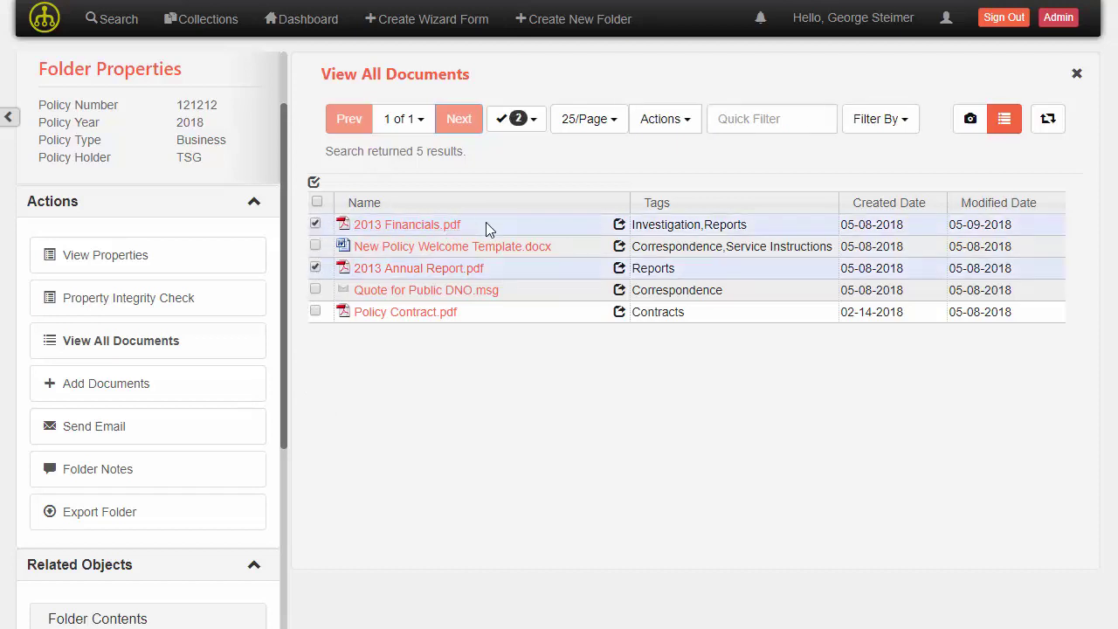
{"action": "right_click", "coordinate": [487, 224]}
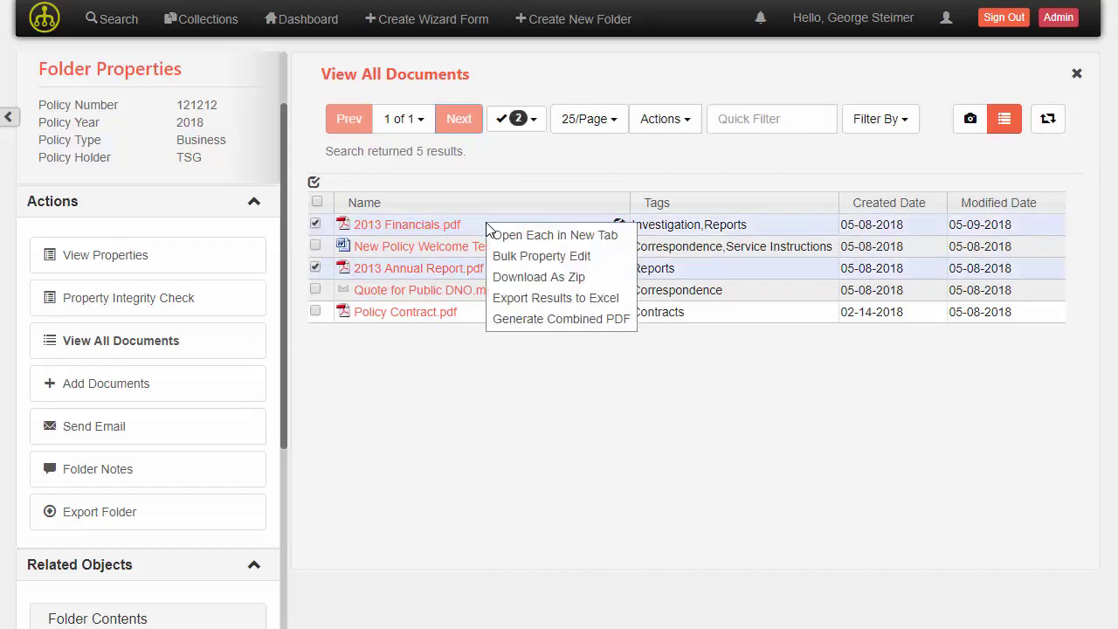
{"action": "left_click", "coordinate": [517, 320]}
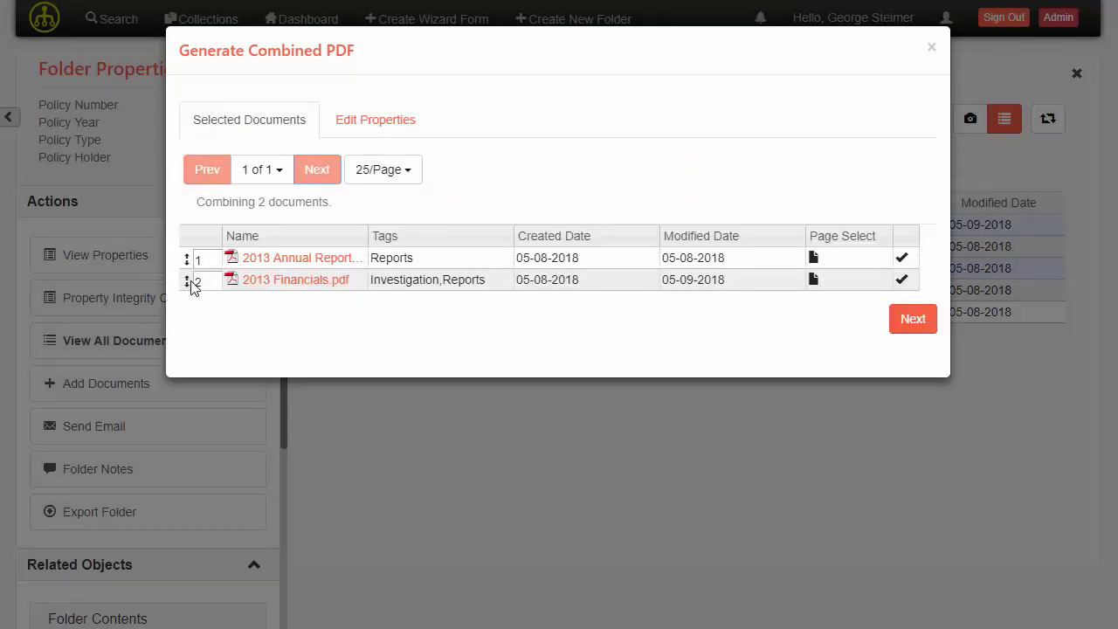
{"action": "left_click_drag", "start_coordinate": [190, 283], "coordinate": [191, 253]}
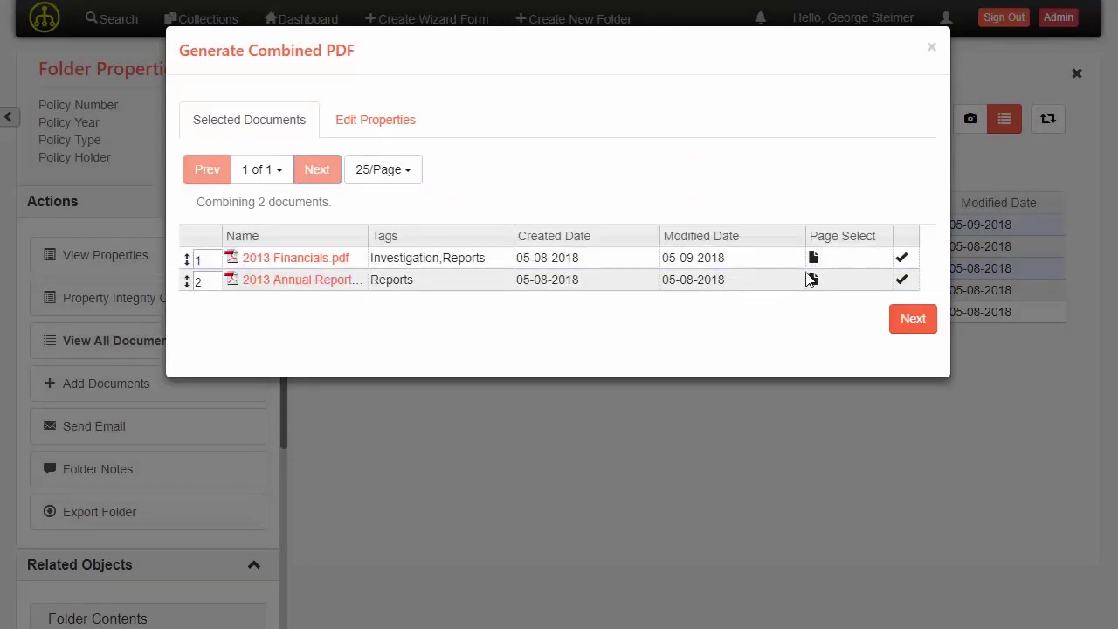
{"action": "left_click", "coordinate": [505, 428]}
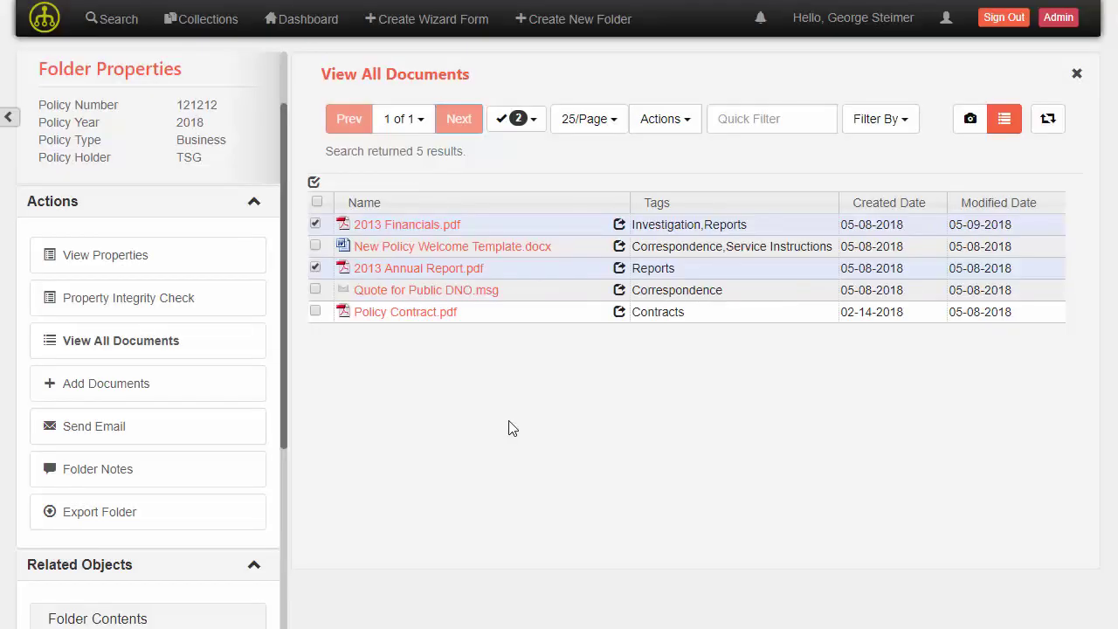
Select all five documents and open Bulk Property Edit for them
{"action": "left_click", "coordinate": [317, 202]}
{"action": "right_click", "coordinate": [577, 254]}
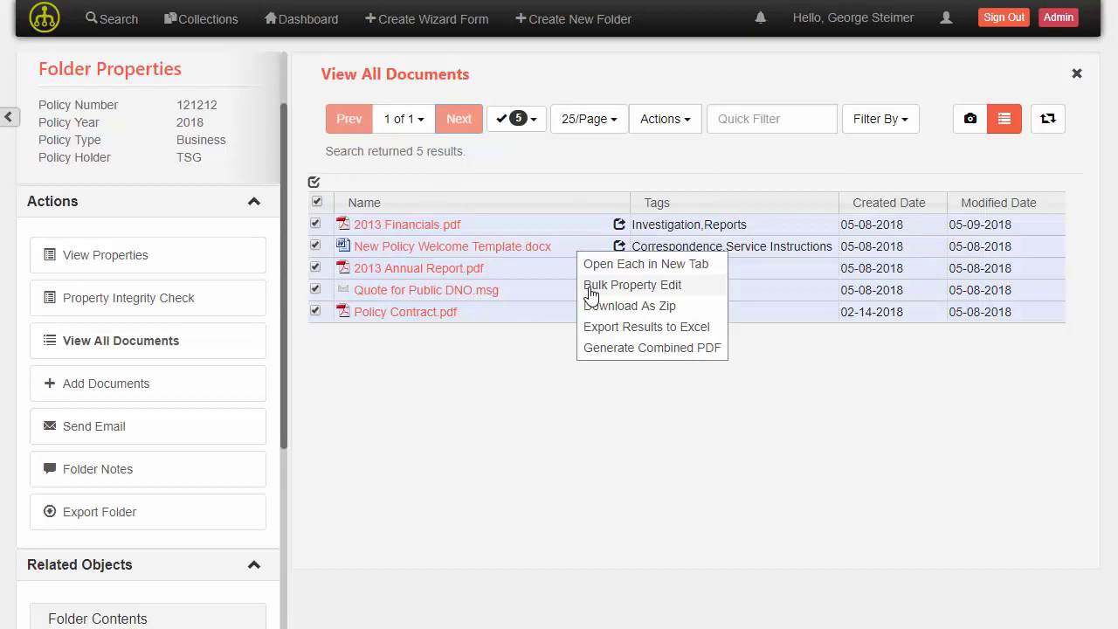
{"action": "left_click", "coordinate": [590, 292]}
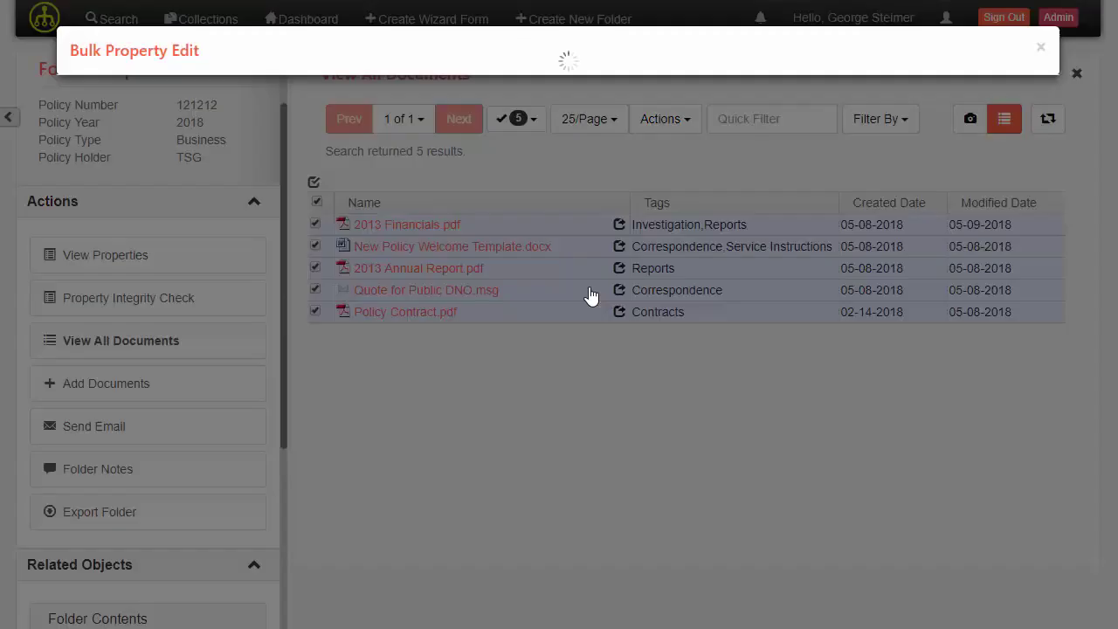
{"action": "scroll", "coordinate": [359, 411], "scroll_direction": "down", "scroll_amount": 3}
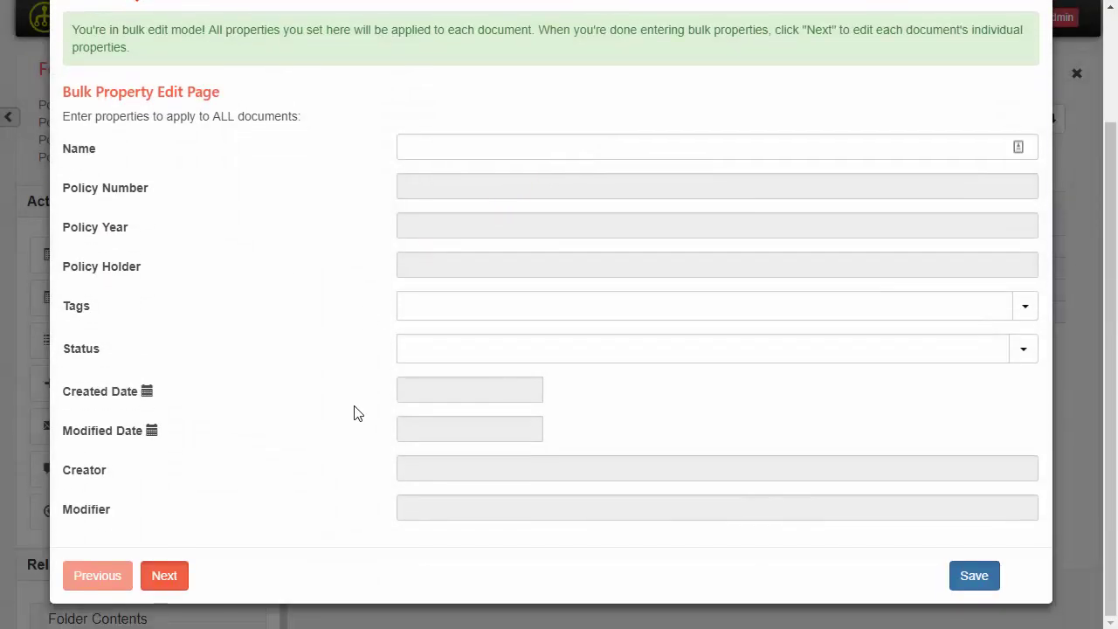
{"action": "scroll", "coordinate": [419, 323], "scroll_direction": "up", "scroll_amount": 3}
{"action": "scroll", "coordinate": [389, 320], "scroll_direction": "down", "scroll_amount": 3}
Check the Status choices without picking one and close the bulk editor unchanged
{"action": "left_click", "coordinate": [1024, 354]}
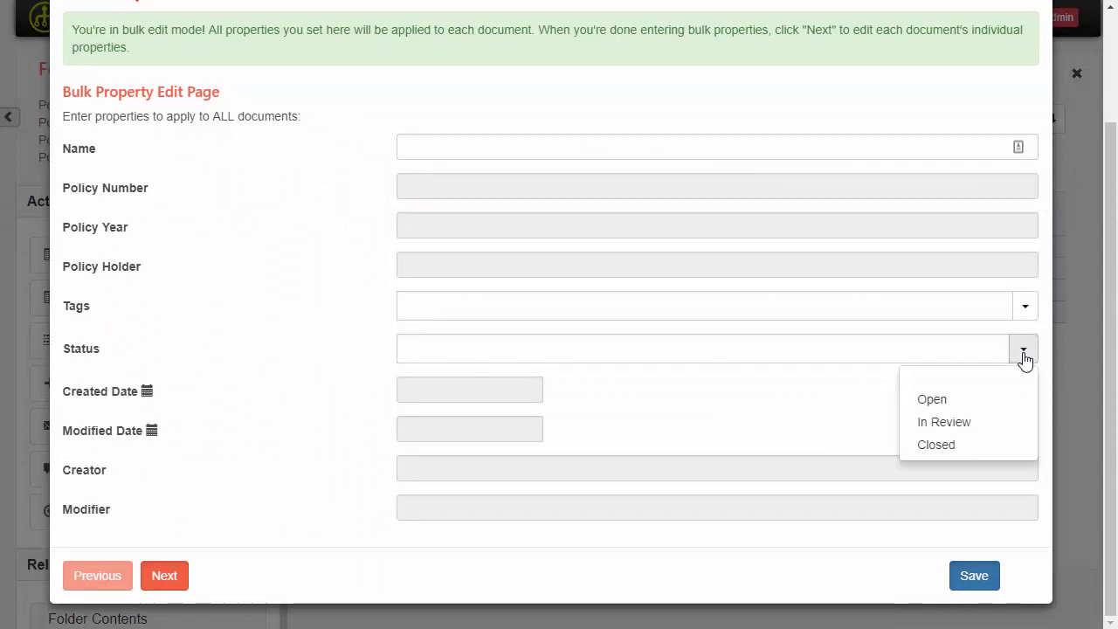
{"action": "left_click", "coordinate": [279, 386]}
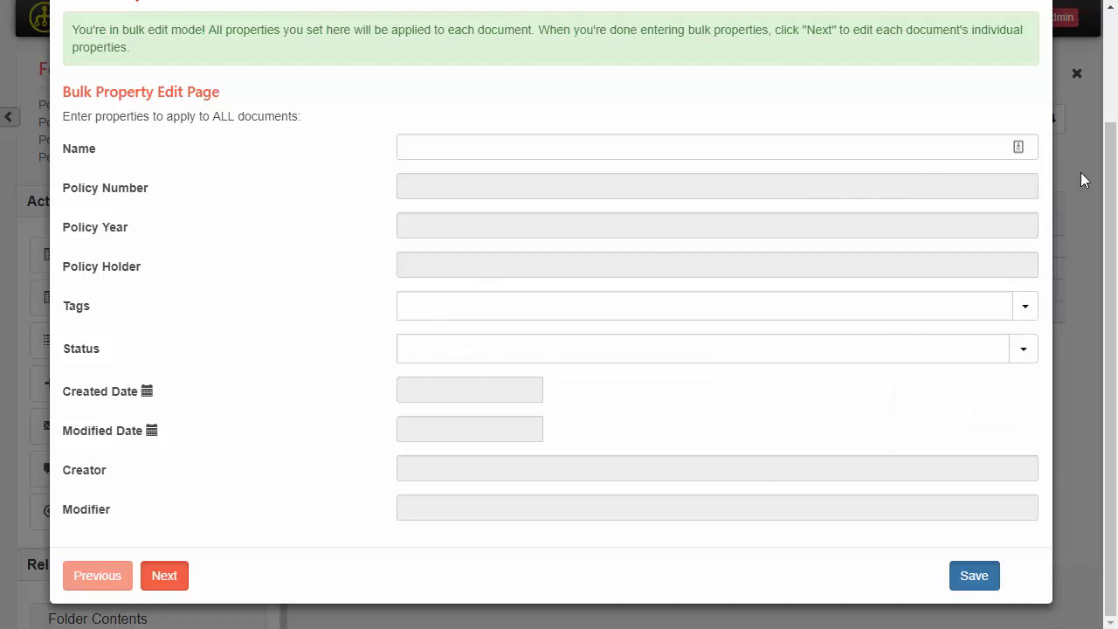
{"action": "scroll", "coordinate": [604, 382], "scroll_direction": "up", "scroll_amount": 3}
{"action": "left_click", "coordinate": [1033, 48]}
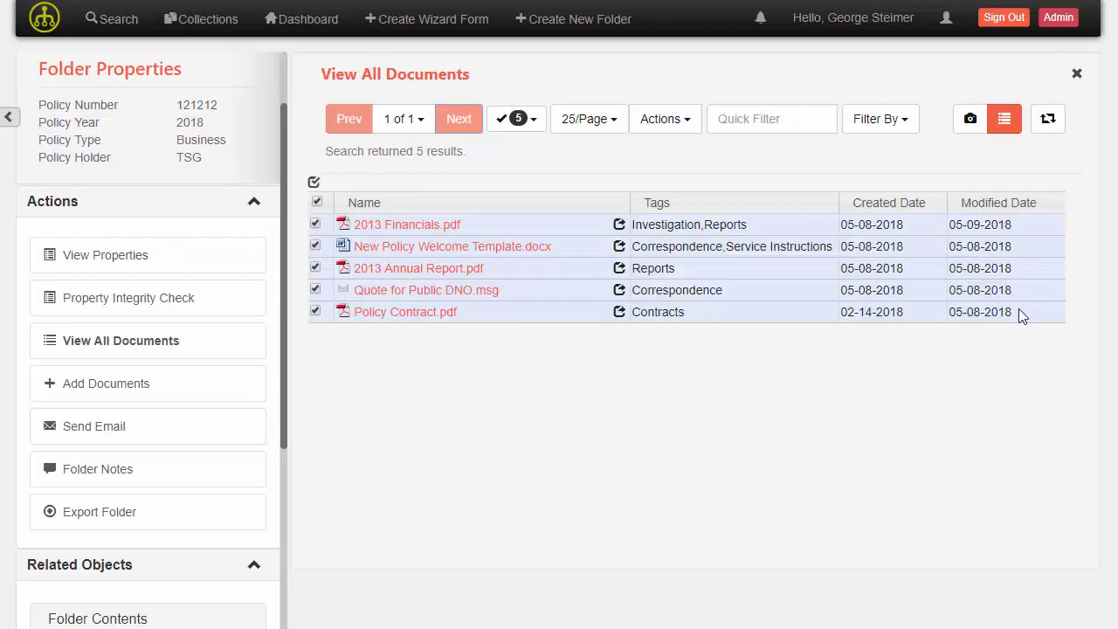
Preview Policy Contract.pdf, 2013 Financials.pdf, then 2013 Annual Report.pdf, and exit the full-screen annotation view
{"action": "left_click", "coordinate": [320, 200]}
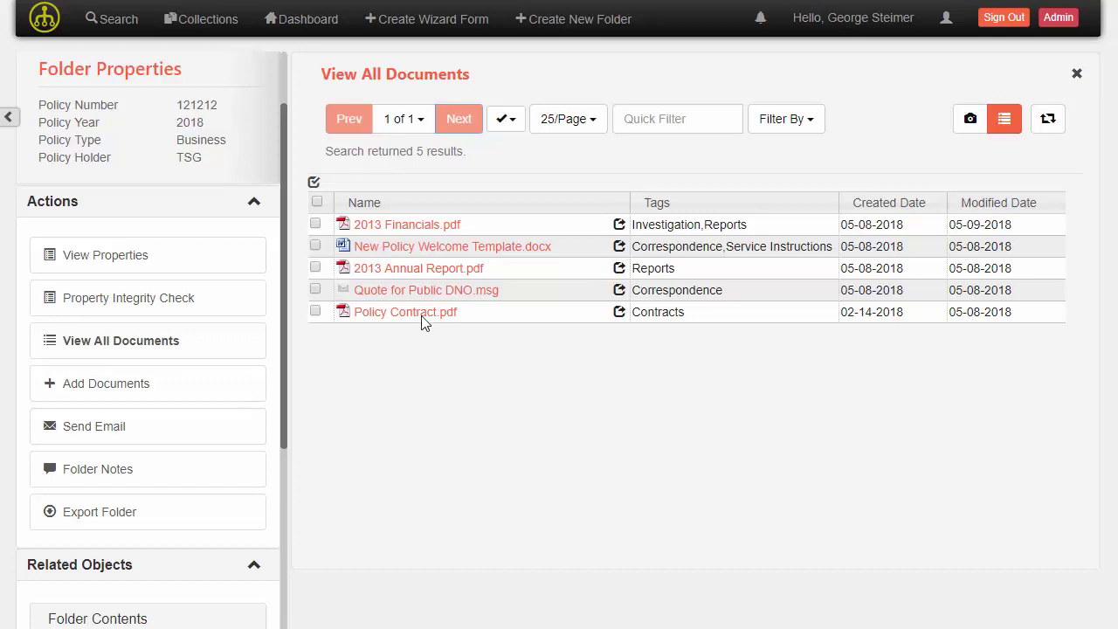
{"action": "left_click", "coordinate": [393, 316]}
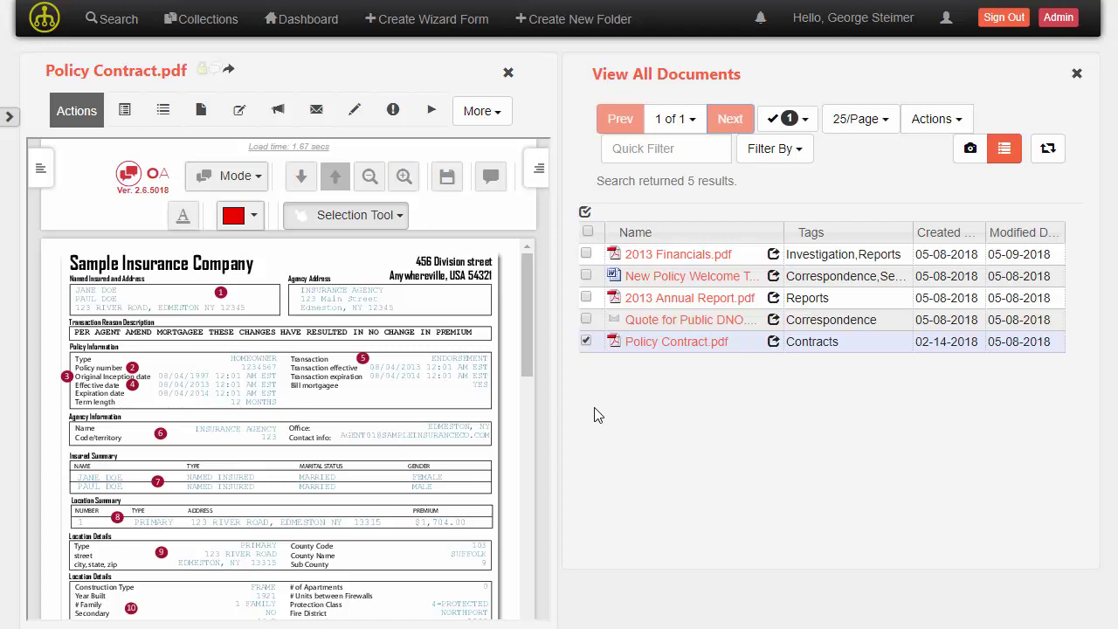
{"action": "left_click", "coordinate": [658, 259]}
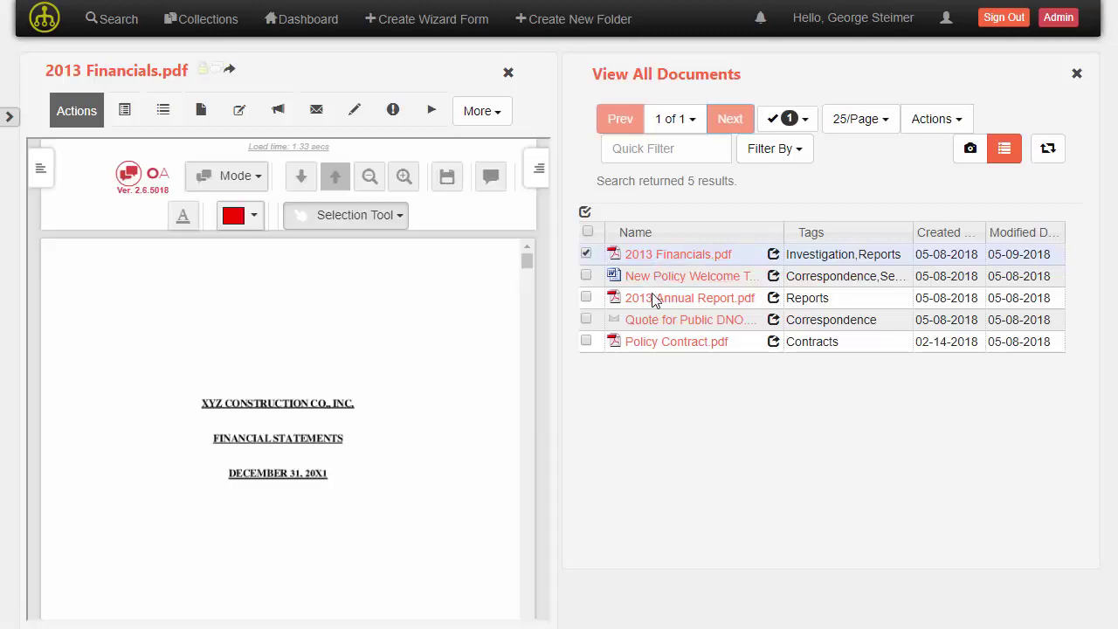
{"action": "left_click", "coordinate": [655, 304]}
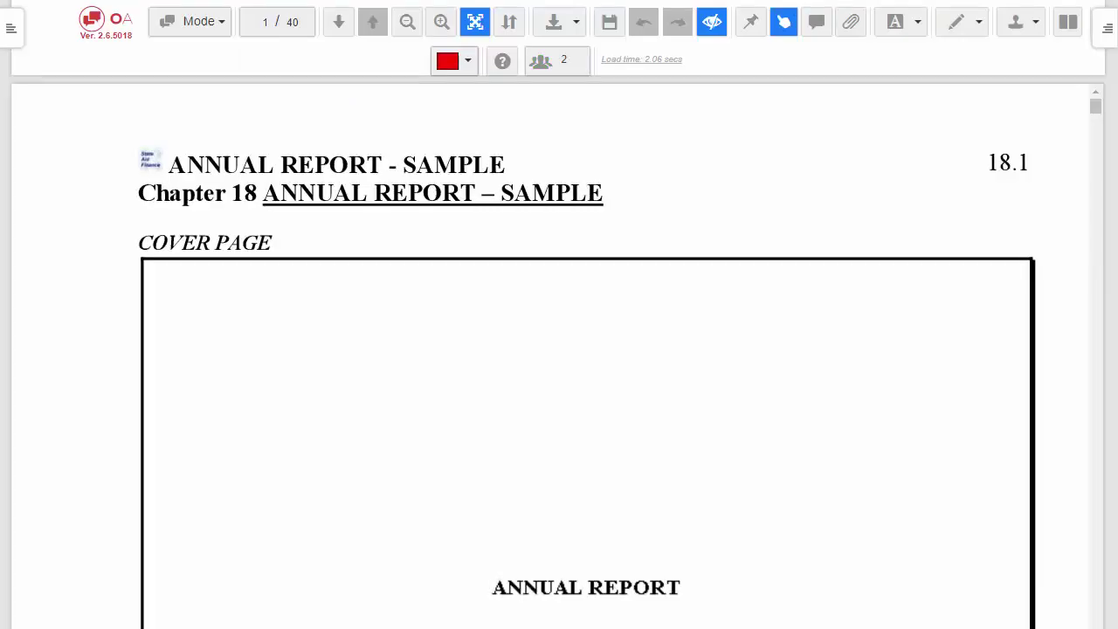
{"action": "key", "text": "ctrl+w"}
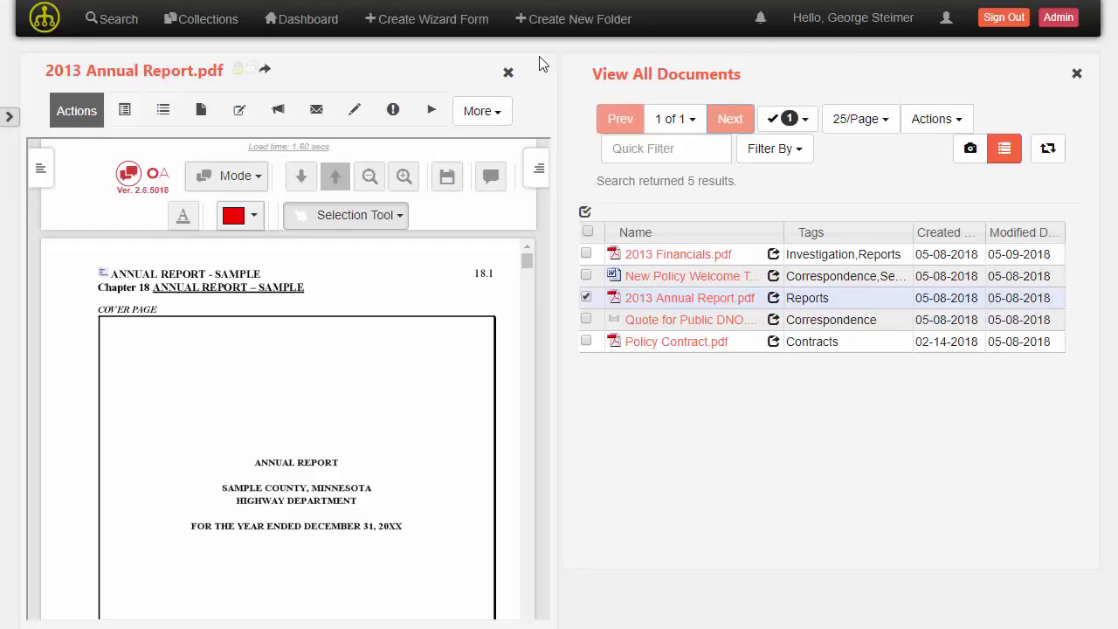
Close the report preview, collapse the Actions section, and expand Contracts under Folder Contents
{"action": "left_click", "coordinate": [509, 74]}
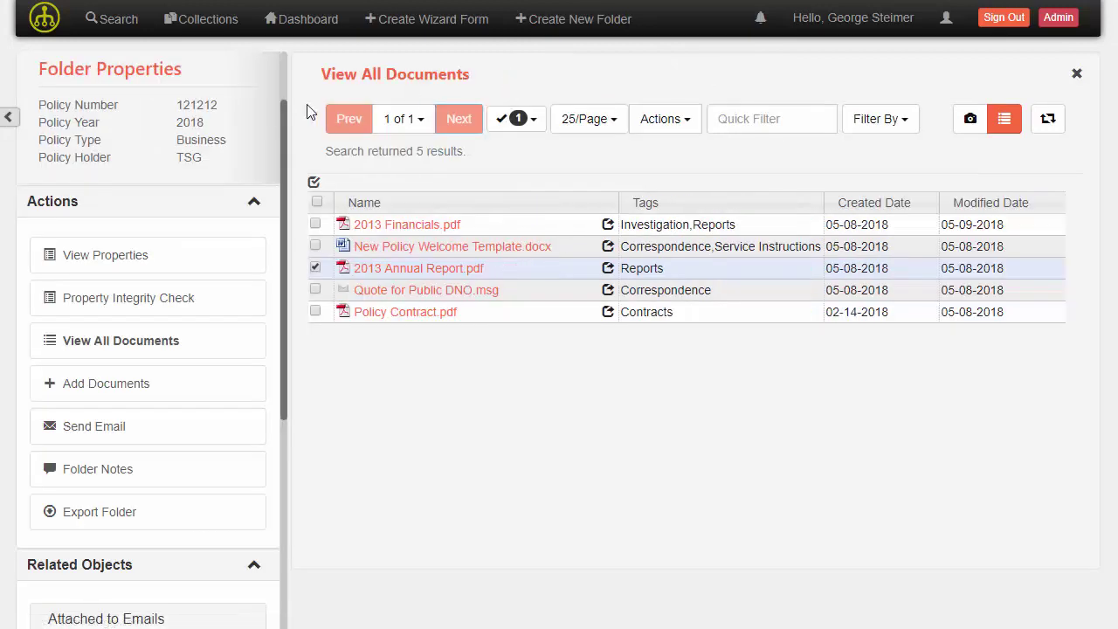
{"action": "left_click", "coordinate": [243, 206]}
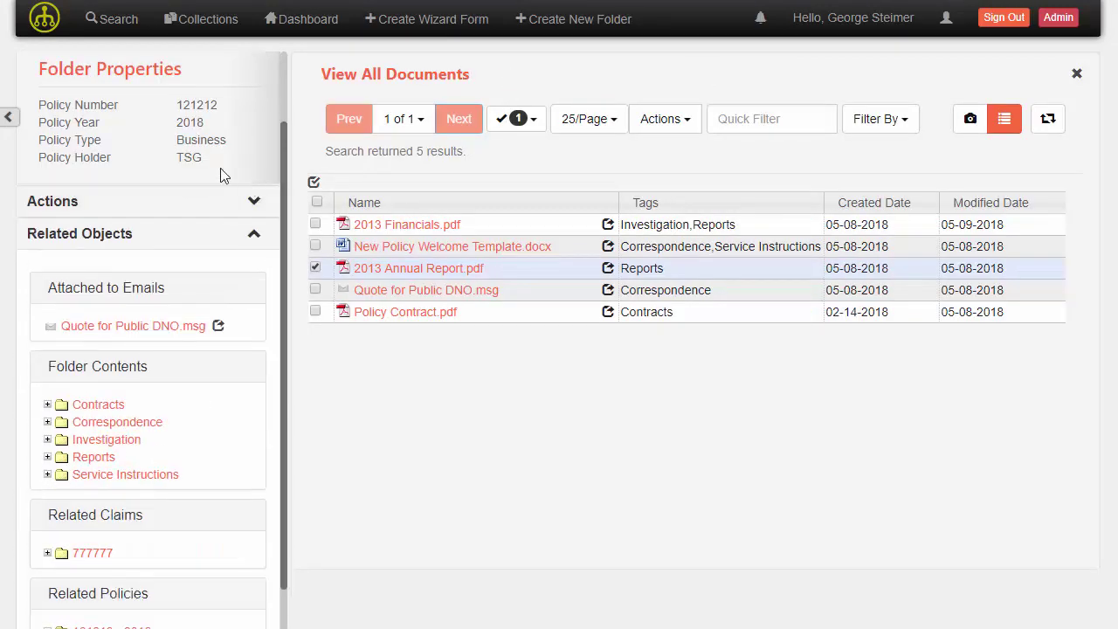
{"action": "scroll", "coordinate": [162, 312], "scroll_direction": "up", "scroll_amount": 1}
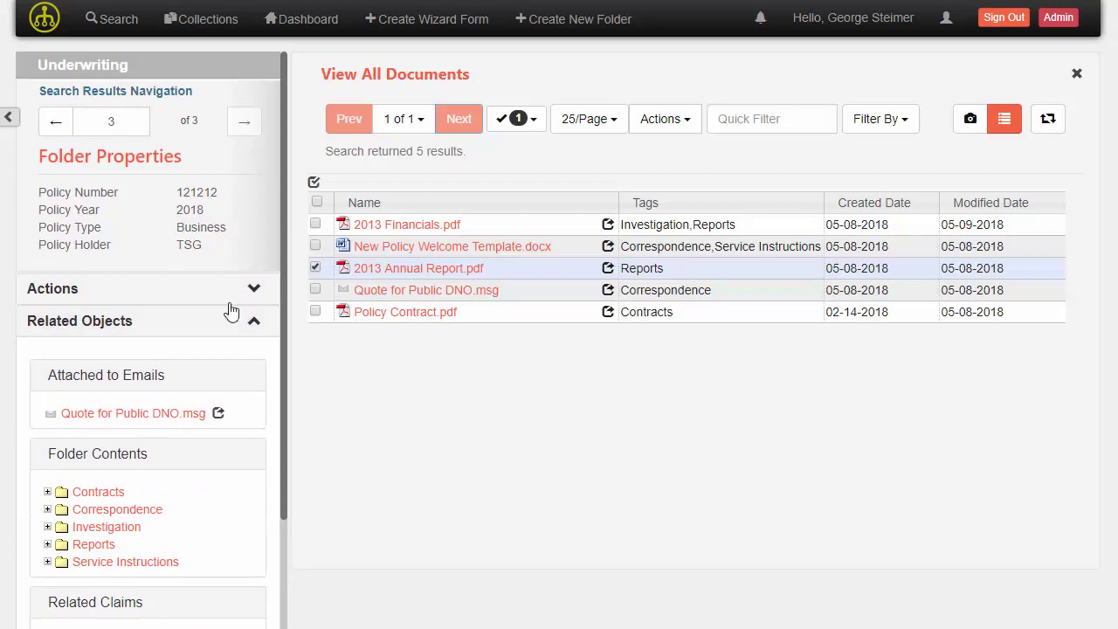
{"action": "scroll", "coordinate": [245, 311], "scroll_direction": "down", "scroll_amount": 2}
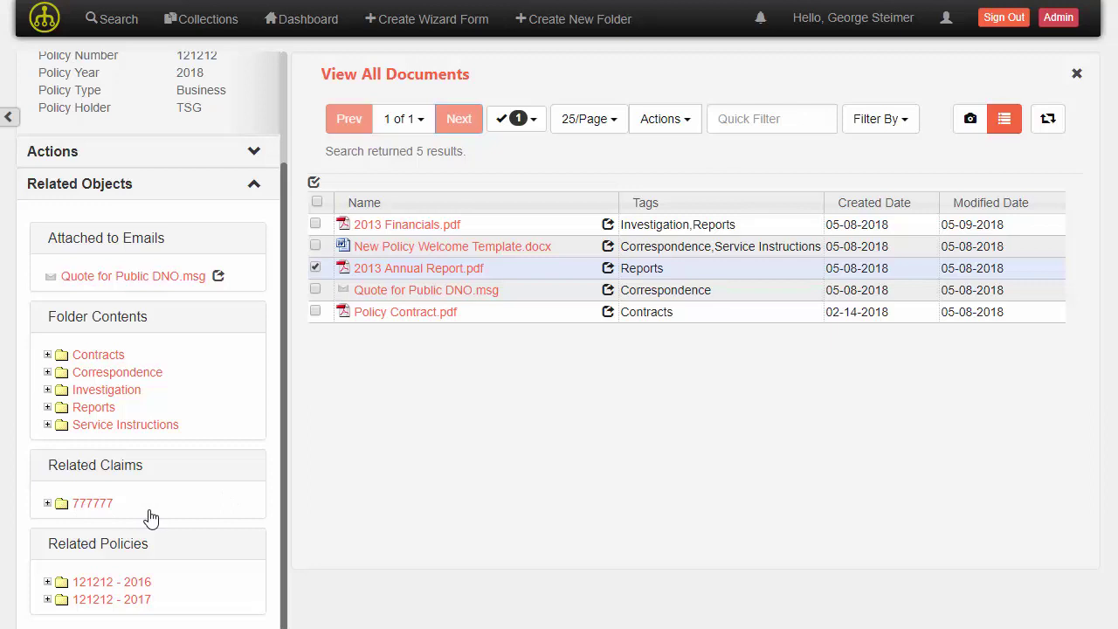
{"action": "scroll", "coordinate": [152, 518], "scroll_direction": "up", "scroll_amount": 1}
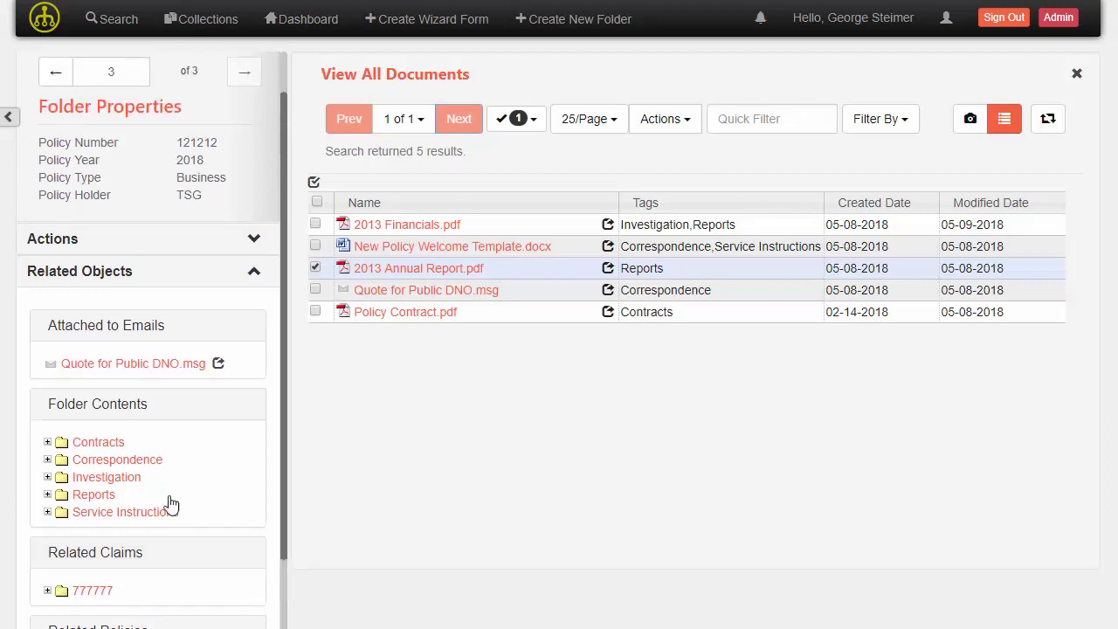
{"action": "left_click", "coordinate": [47, 442]}
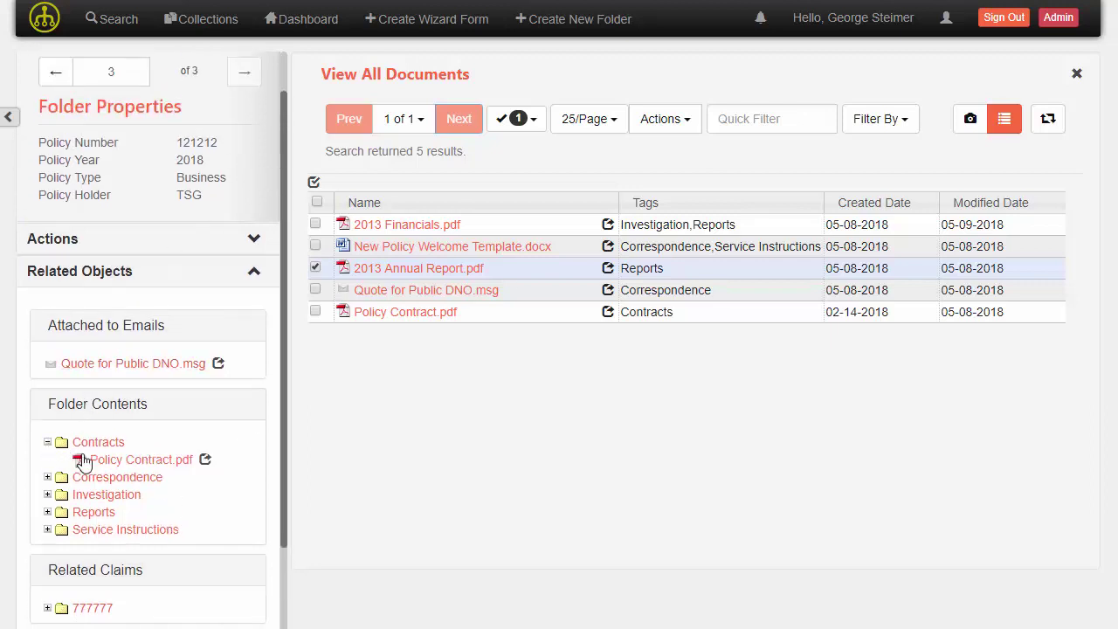
Open Policy Contract.pdf from the Contracts folder and scroll through it in the viewer
{"action": "left_click", "coordinate": [109, 460]}
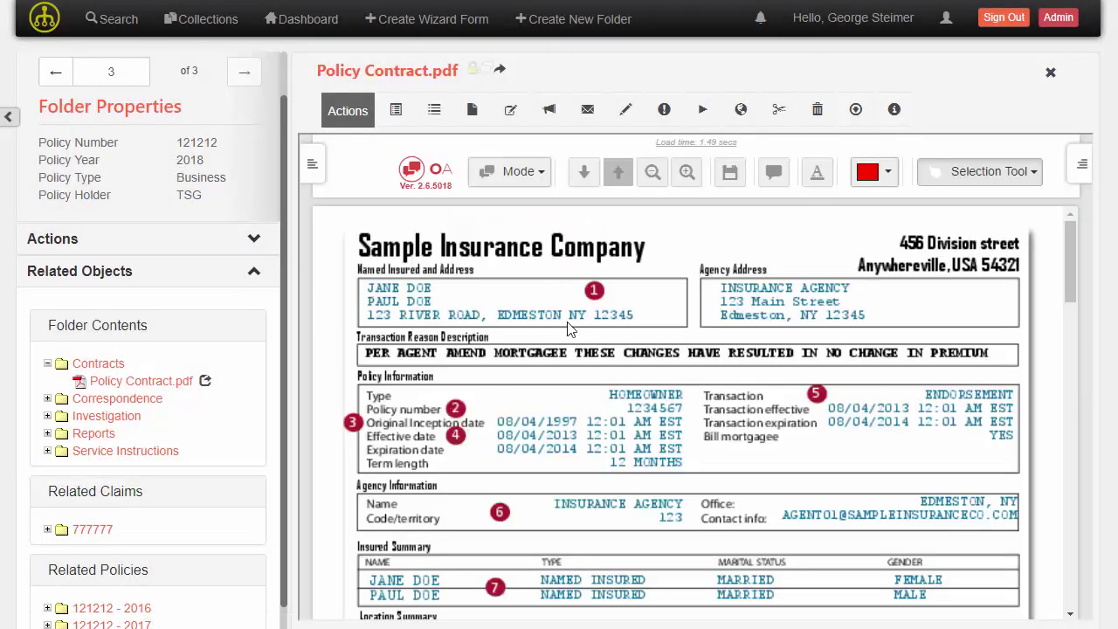
{"action": "scroll", "coordinate": [513, 367], "scroll_direction": "down", "scroll_amount": 1}
{"action": "scroll", "coordinate": [514, 367], "scroll_direction": "down", "scroll_amount": 3}
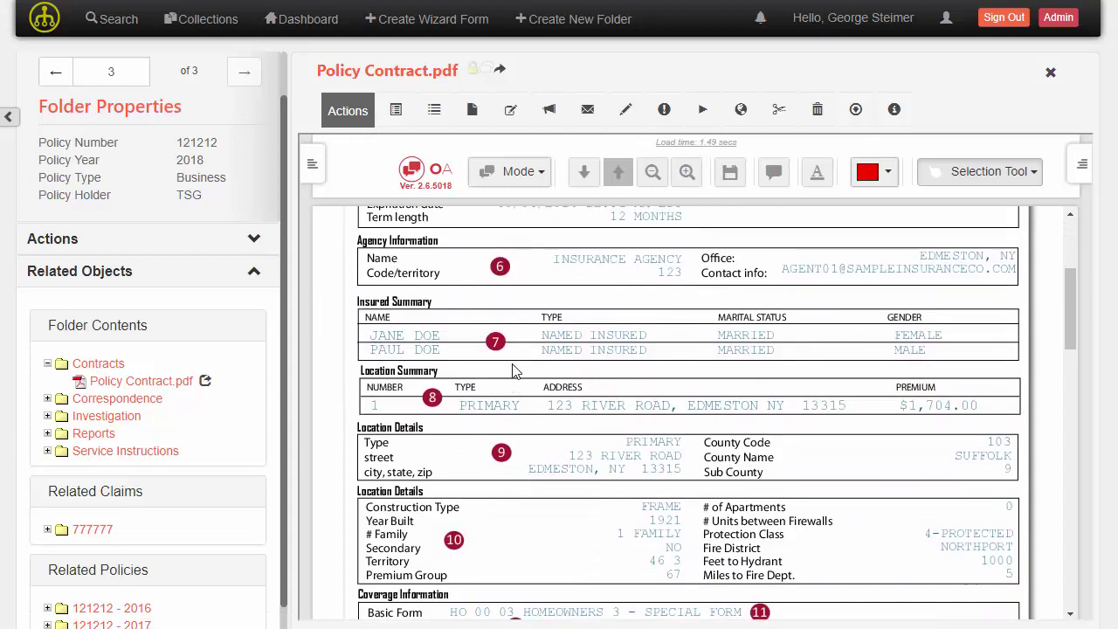
{"action": "scroll", "coordinate": [514, 367], "scroll_direction": "up", "scroll_amount": 3}
{"action": "scroll", "coordinate": [277, 279], "scroll_direction": "down", "scroll_amount": 1}
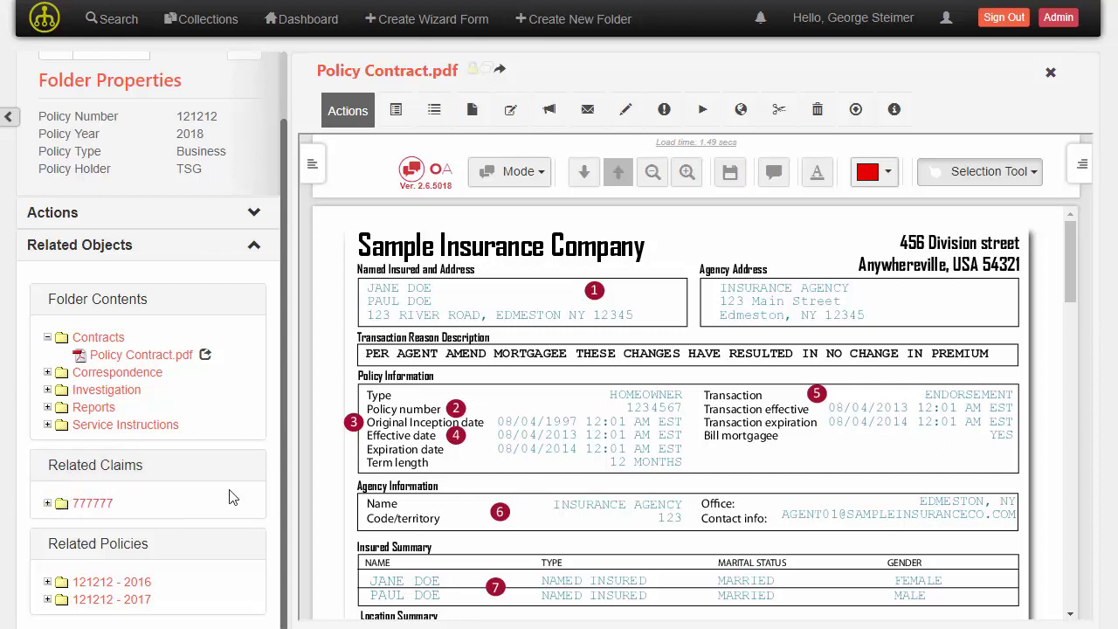
Expand claim 777777's Reports and open Loss Report.pdf in dual pane beside Policy Contract.pdf
{"action": "left_click", "coordinate": [47, 504]}
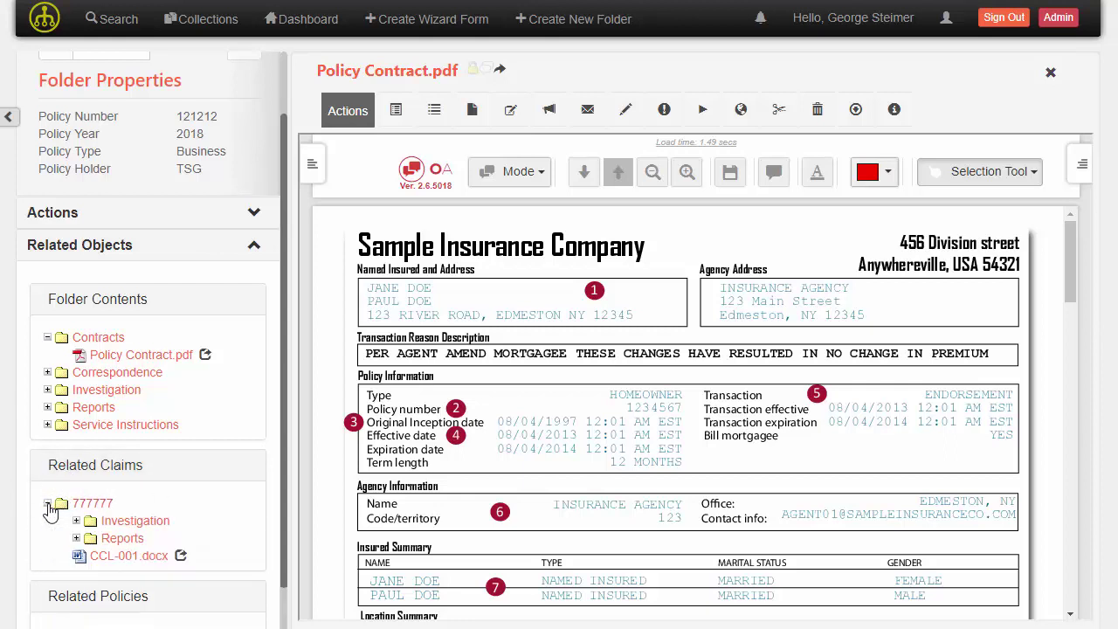
{"action": "left_click", "coordinate": [76, 538]}
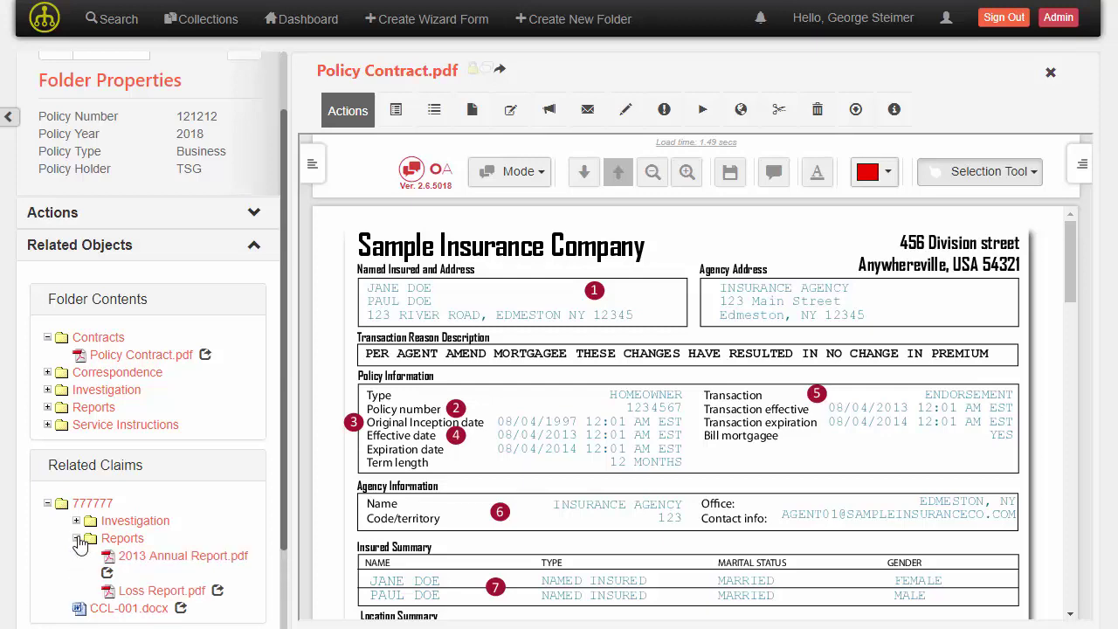
{"action": "left_click", "coordinate": [217, 594]}
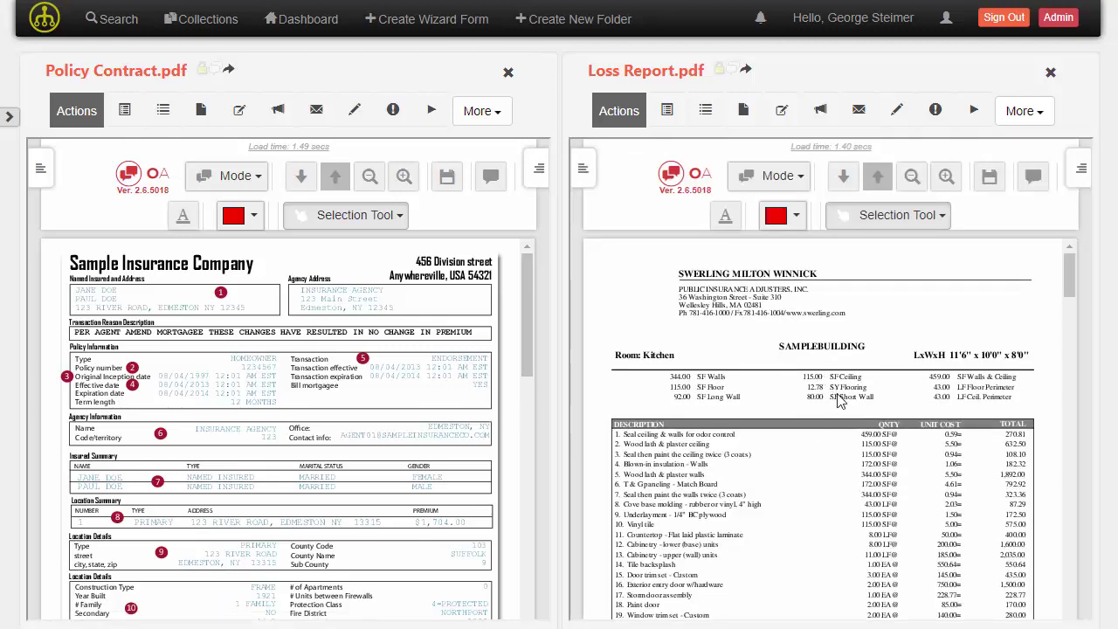
{"action": "scroll", "coordinate": [843, 400], "scroll_direction": "down", "scroll_amount": 5}
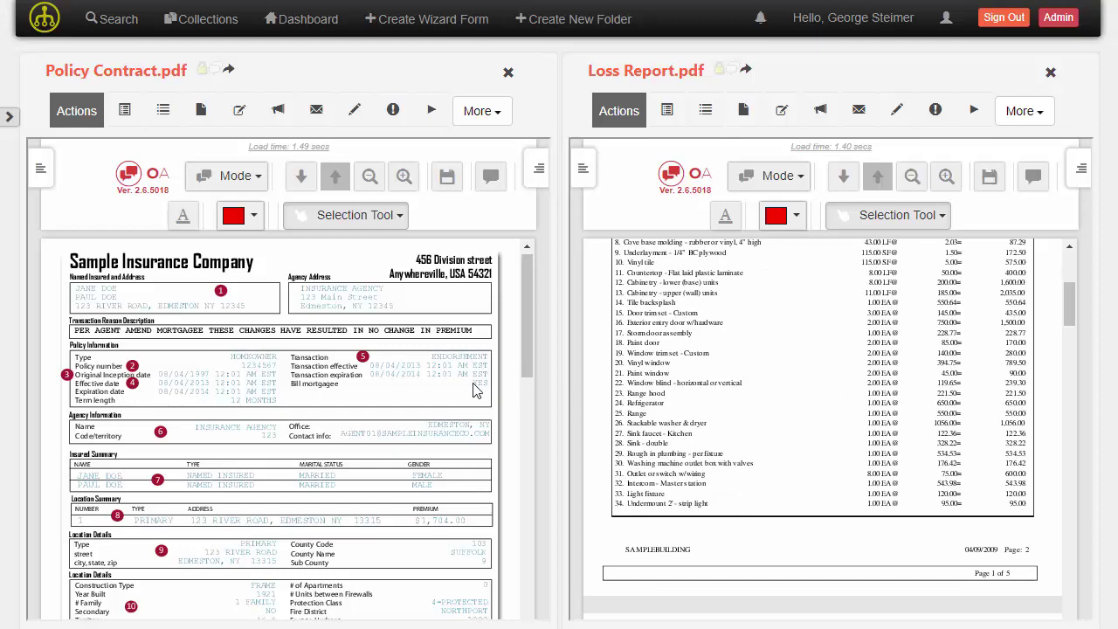
{"action": "scroll", "coordinate": [458, 388], "scroll_direction": "down", "scroll_amount": 3}
{"action": "scroll", "coordinate": [458, 388], "scroll_direction": "up", "scroll_amount": 3}
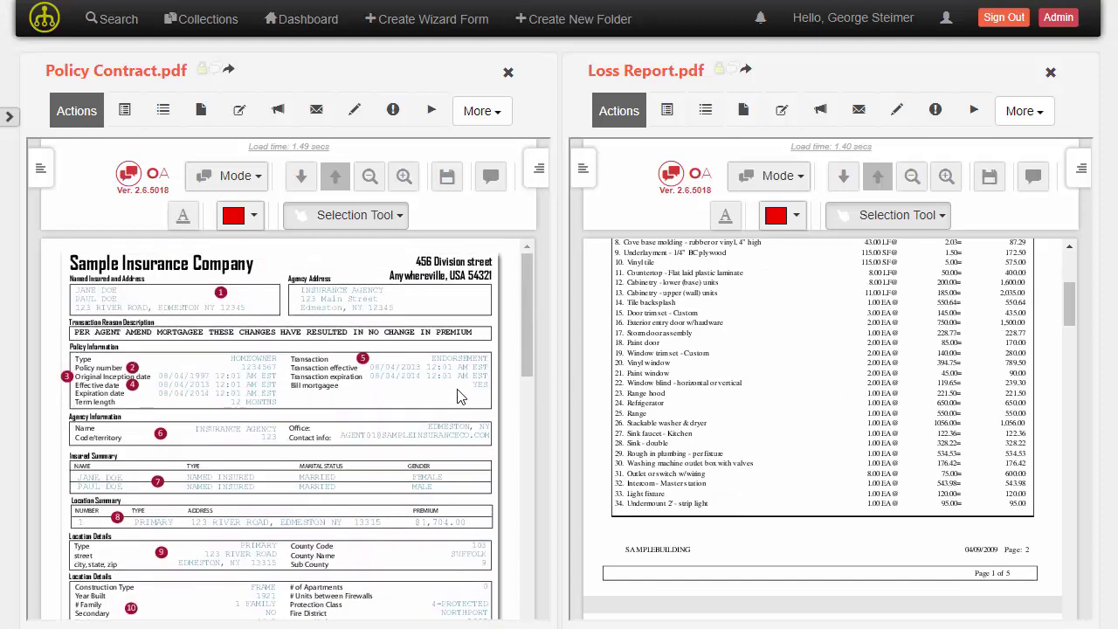
{"action": "scroll", "coordinate": [655, 424], "scroll_direction": "up", "scroll_amount": 5}
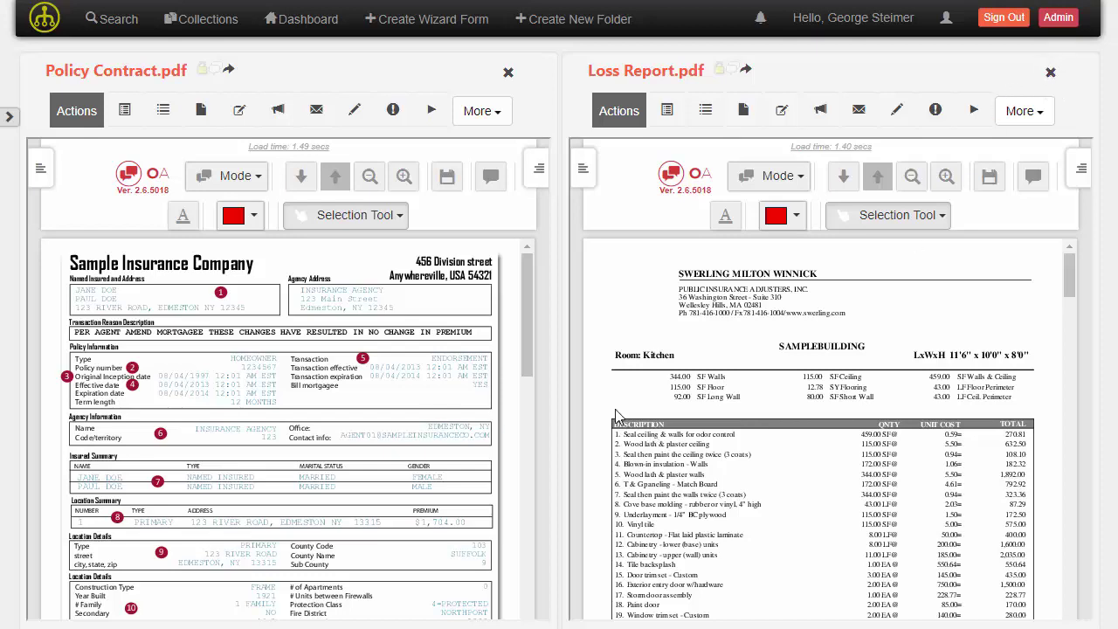
Close the Loss Report.pdf pane, leaving only Policy Contract.pdf open
{"action": "left_click", "coordinate": [1051, 73]}
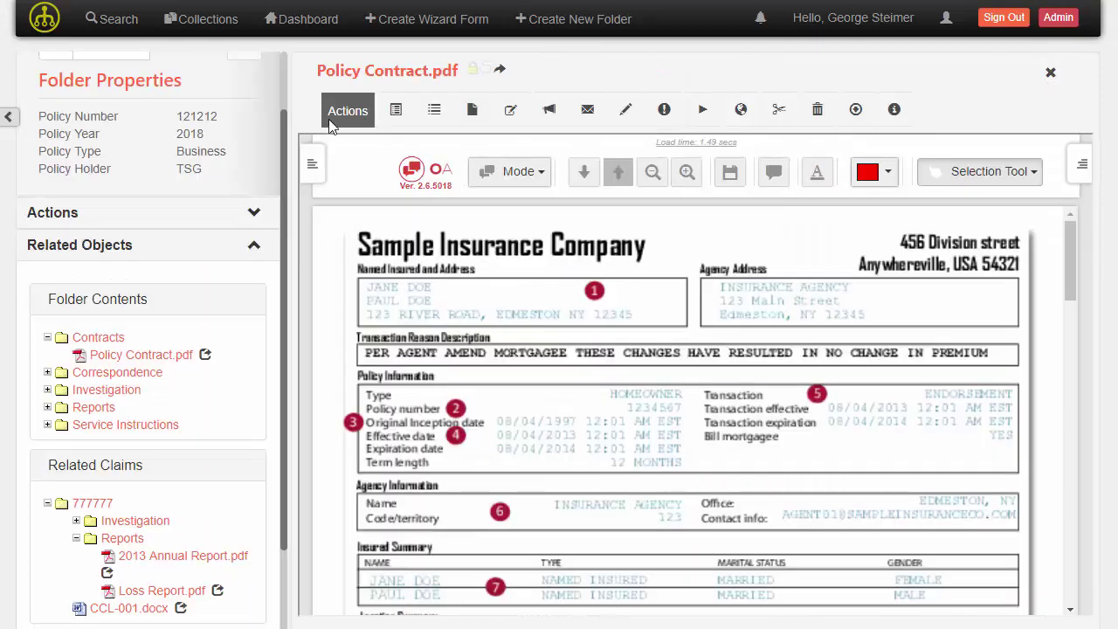